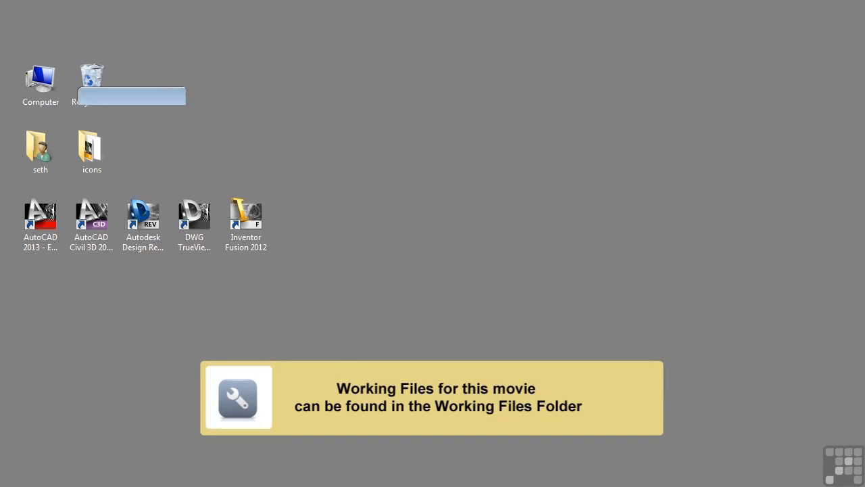
Step: Minimize the Explorer window to reveal 0802 Grip Editing Solid Models.dwg in AutoCAD
scroll(351, 346, "down", 1)
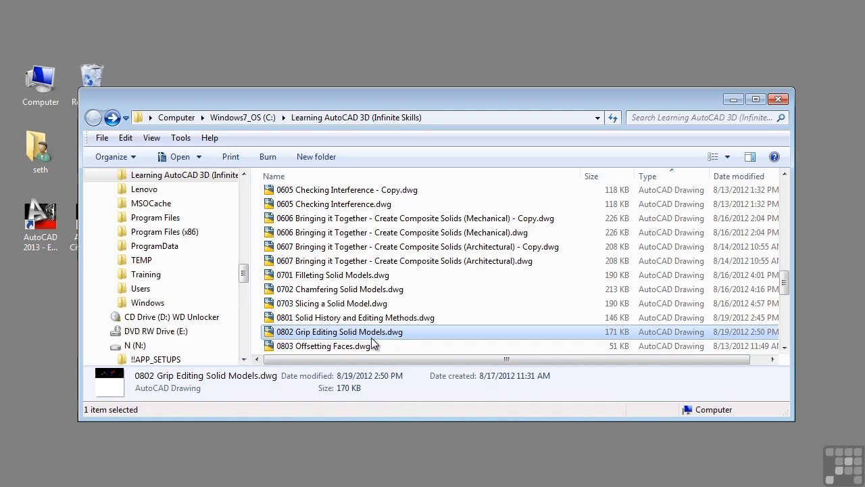
left_click(734, 100)
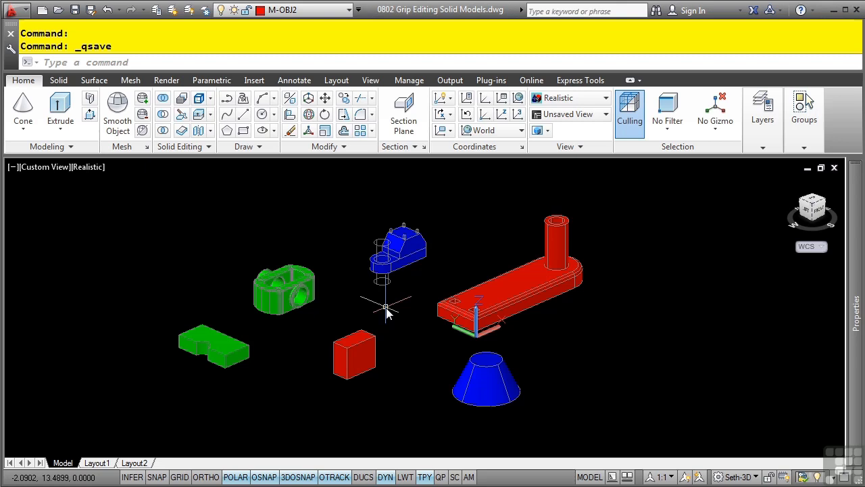
Step: Try stretching the blue cone's top and top-radius grips, cancelling each stretch
scroll(391, 321, "up", 2)
middle_click_drag(394, 354, 349, 319)
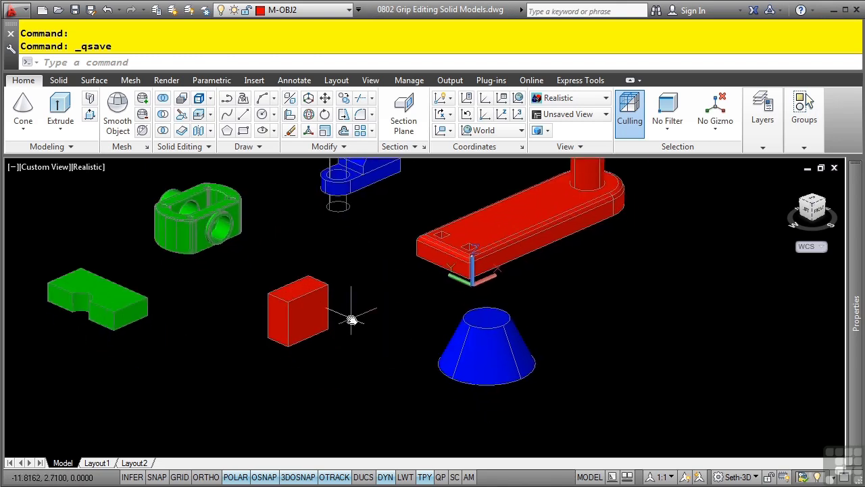
left_click(490, 352)
key("Escape")
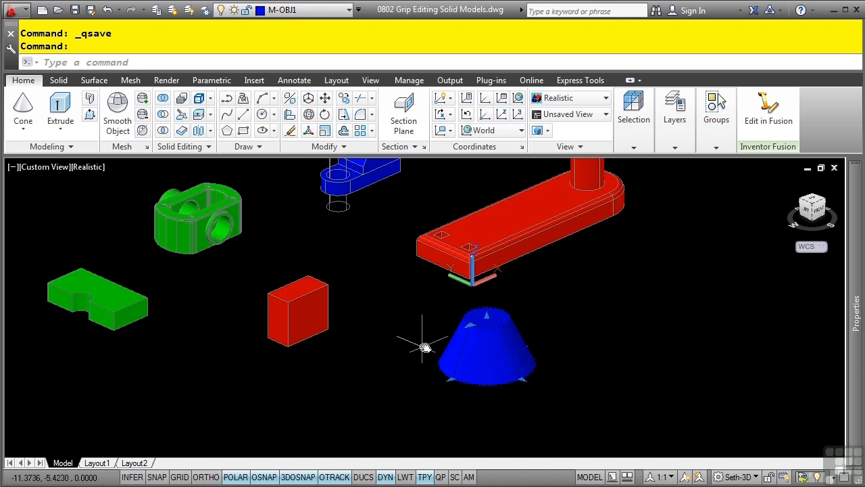
left_click(309, 310)
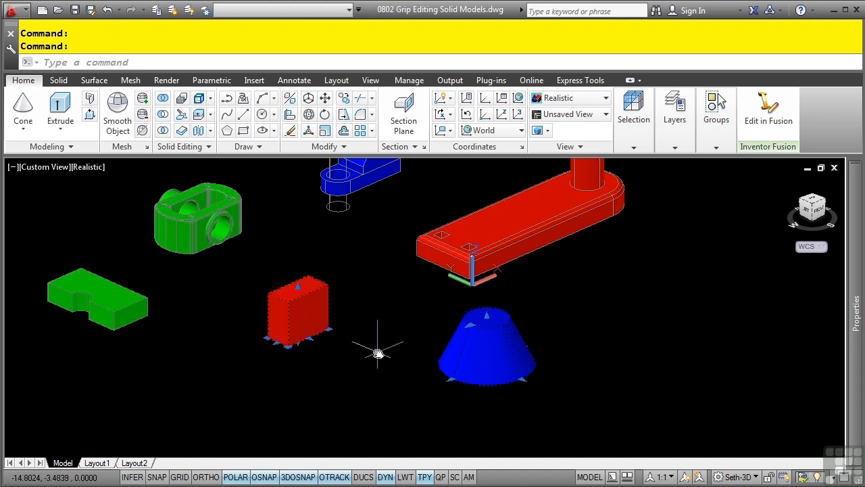
left_click(486, 318)
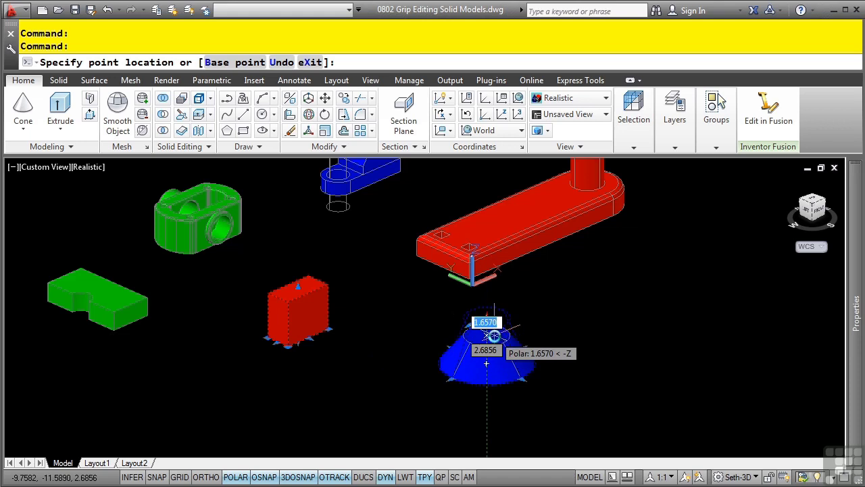
key("Escape")
scroll(459, 318, "up", 5)
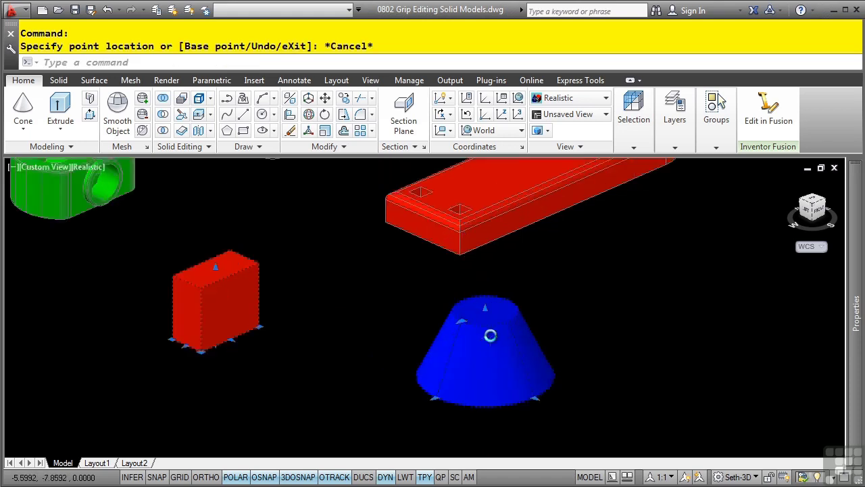
left_click(458, 318)
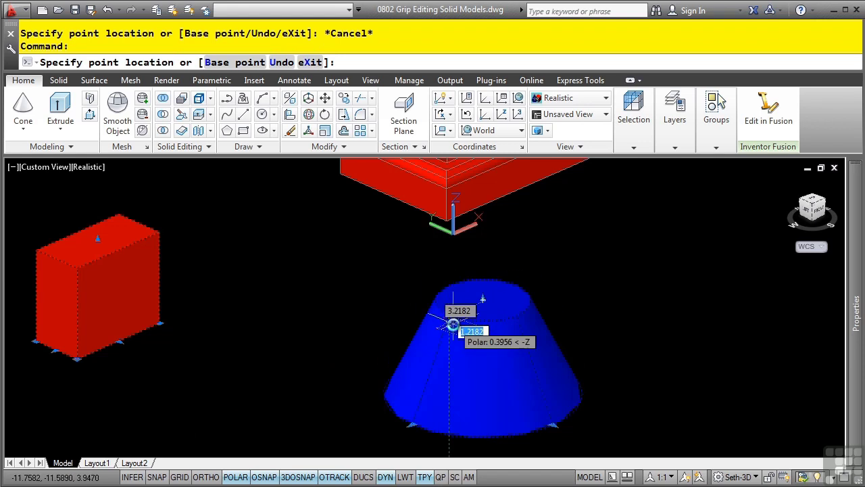
key("Escape")
Step: Try the red box's top grip, then start stretching its lower-right corner
middle_click_drag(223, 299, 473, 336)
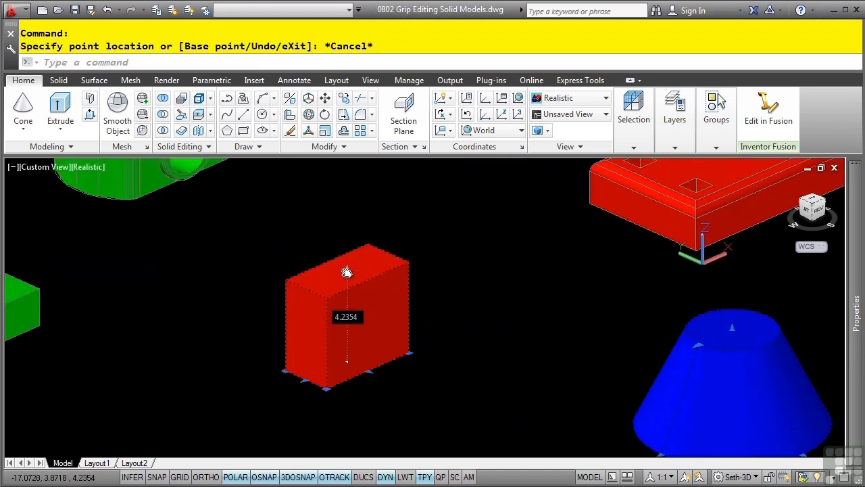
left_click(347, 269)
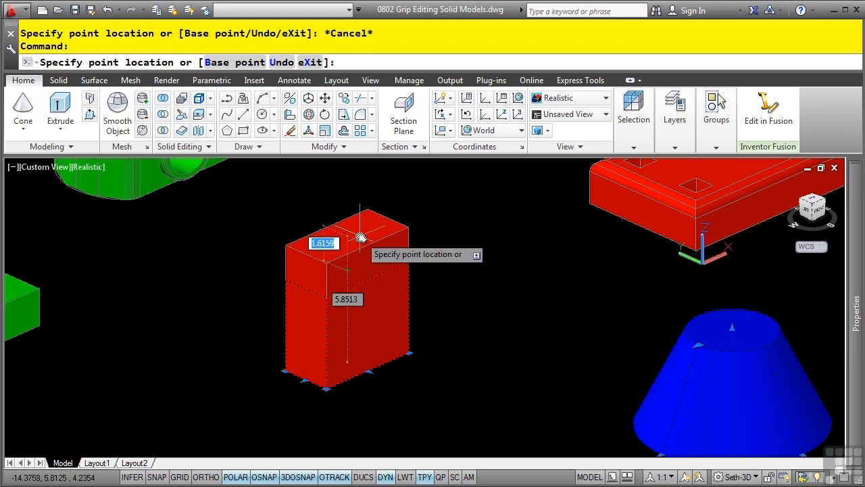
key("Escape")
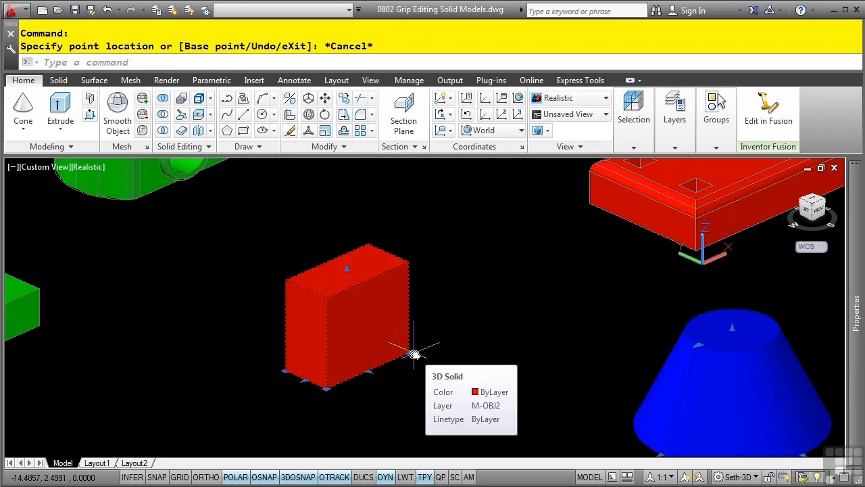
left_click(407, 354)
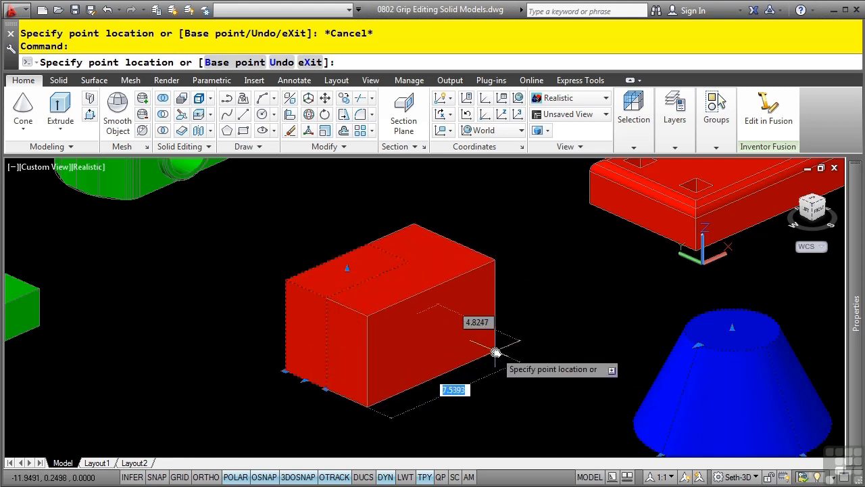
Step: Switch the box grip edit to Move, then cancel so the red box stays put
right_click(484, 347)
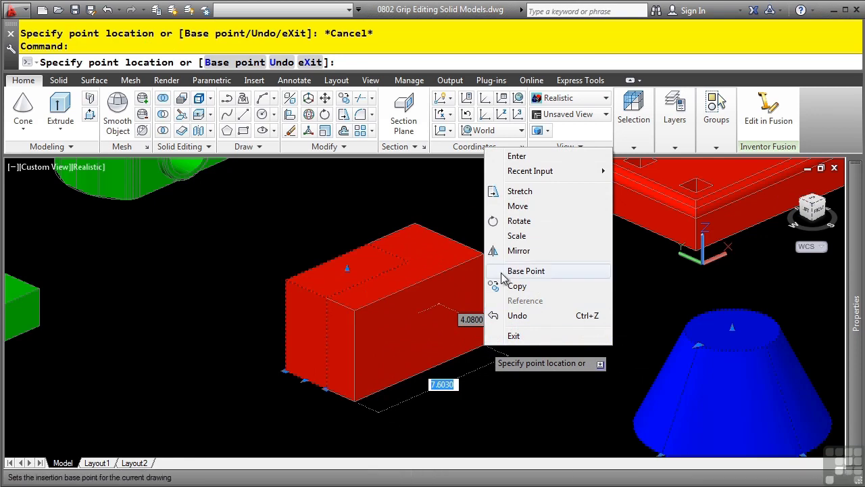
left_click(520, 210)
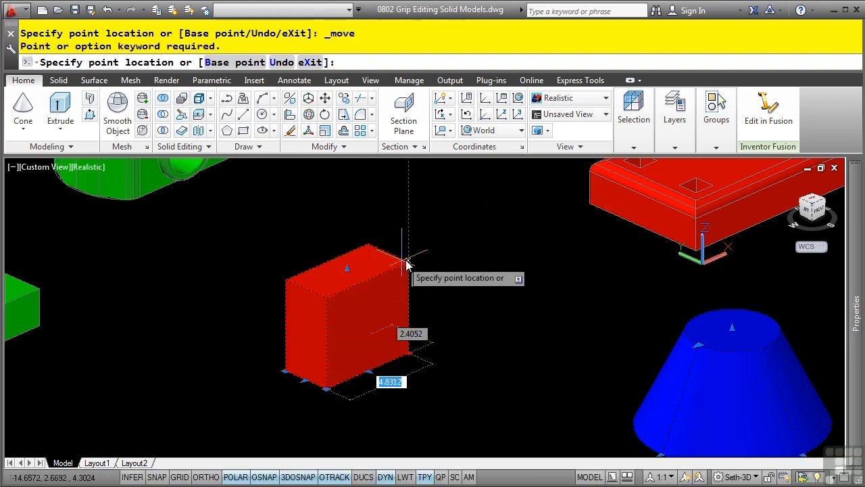
key("Escape")
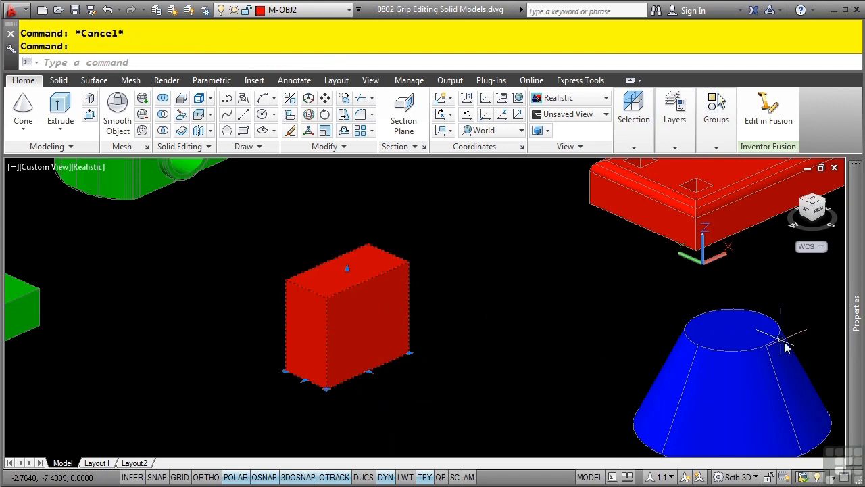
Step: Set the red box's Width to 3 and Height to 5 in Properties
mouse_move(853, 355)
scroll(707, 392, "down", 2)
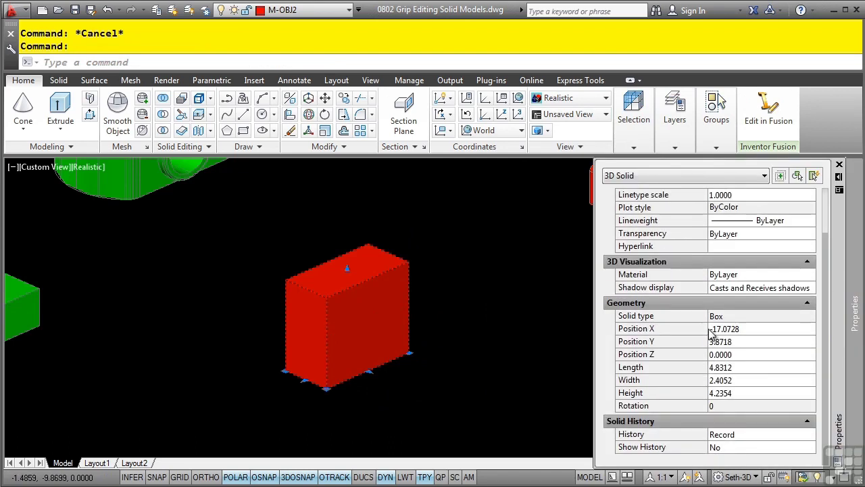
left_click(739, 382)
type("3")
key("Tab")
type("5")
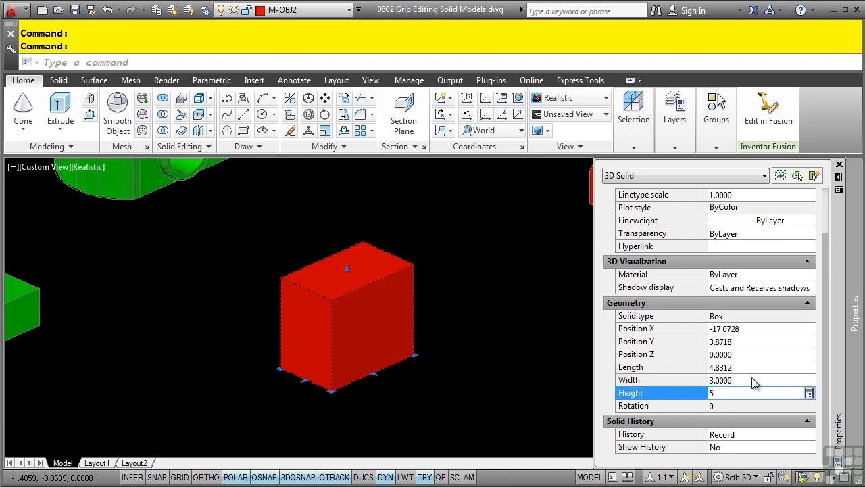
key("Tab")
key("Escape")
key("Escape")
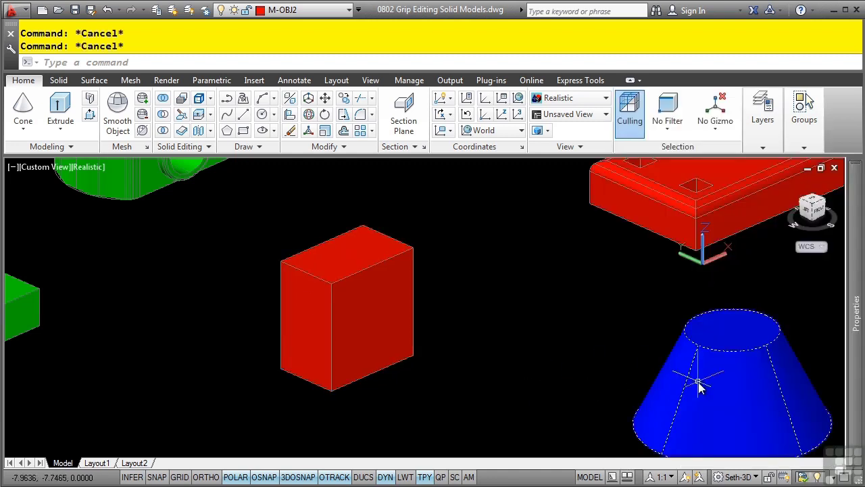
Step: Give the blue cone base radius 3, top radius 1 and height 3, then show all solids
left_click(699, 384)
mouse_move(861, 371)
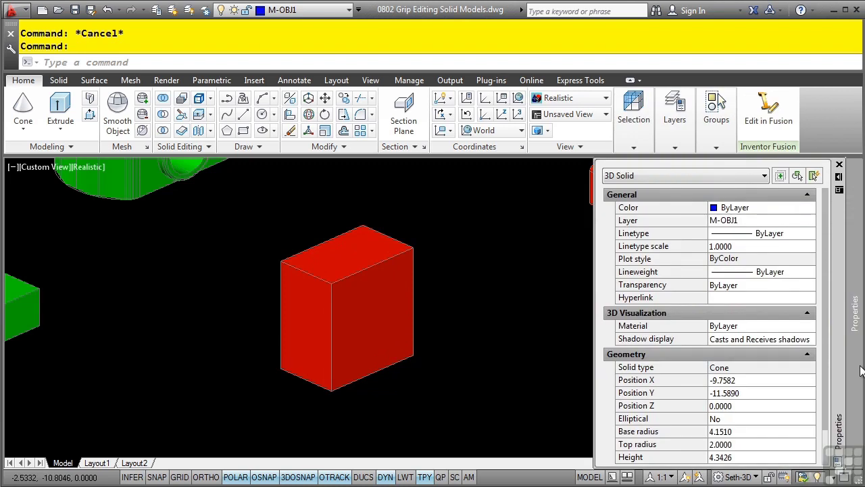
scroll(756, 398, "down", 2)
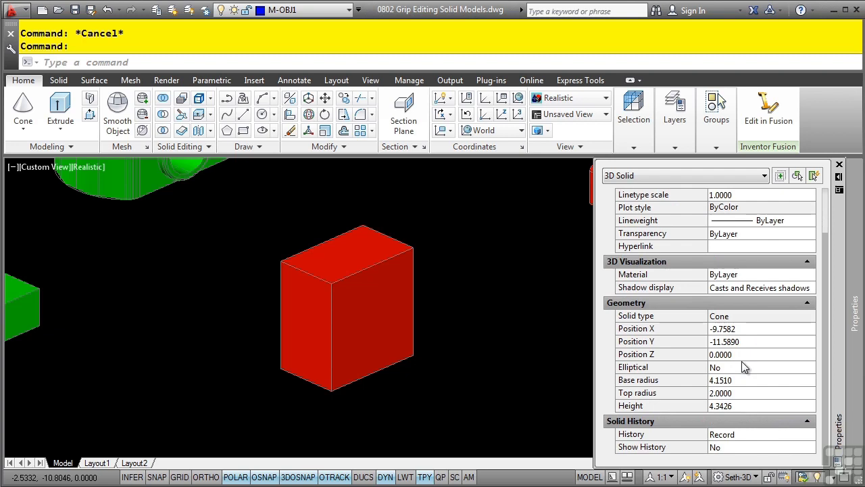
middle_click_drag(452, 340, 128, 302)
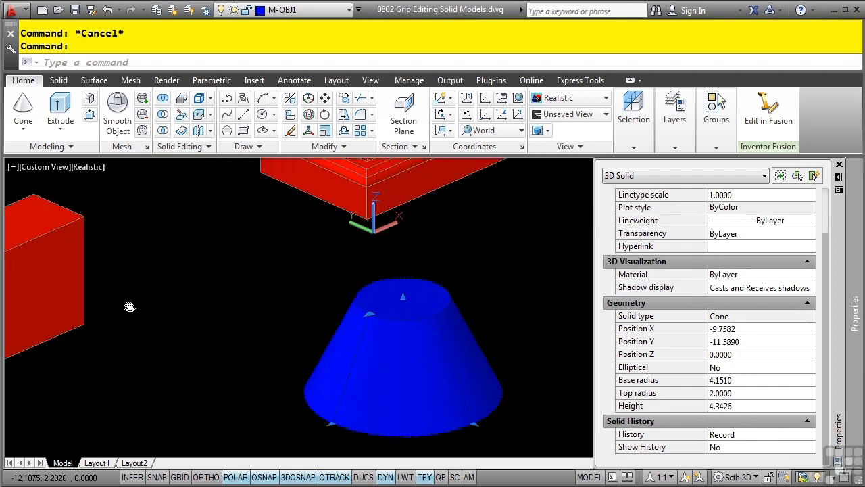
left_click(740, 380)
type("3")
key("Tab")
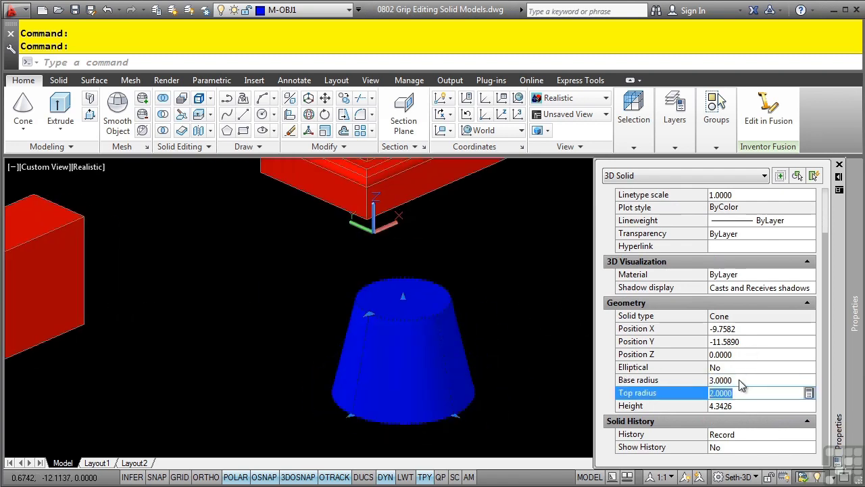
type("1")
key("Tab")
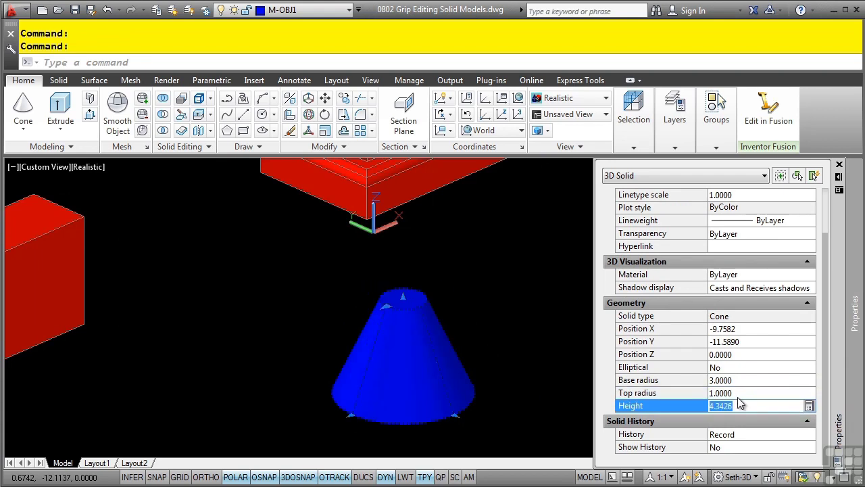
type("3")
key("Return")
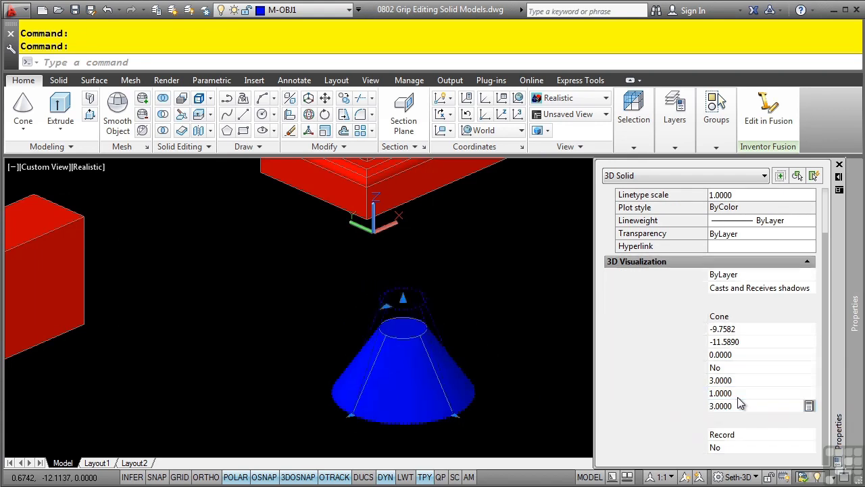
key("Escape")
middle_click(372, 302)
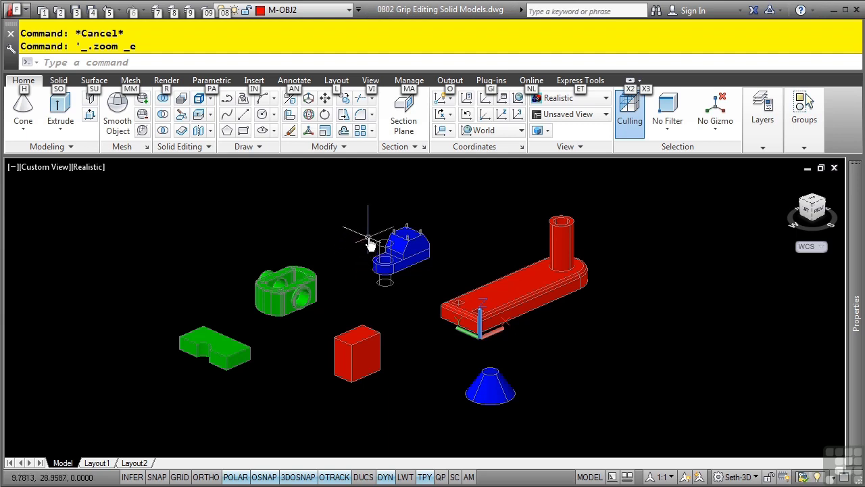
Step: Zoom in on the blue bracket solid and select it to show its grips
scroll(405, 245, "up", 5)
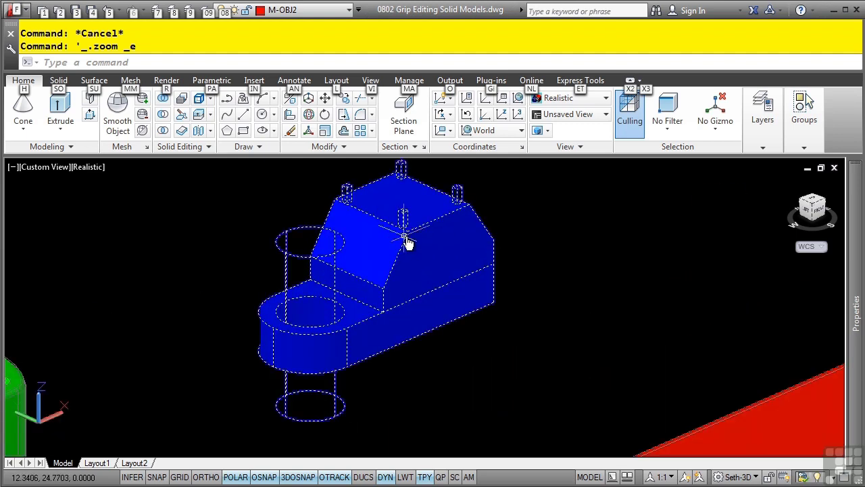
left_click(481, 277)
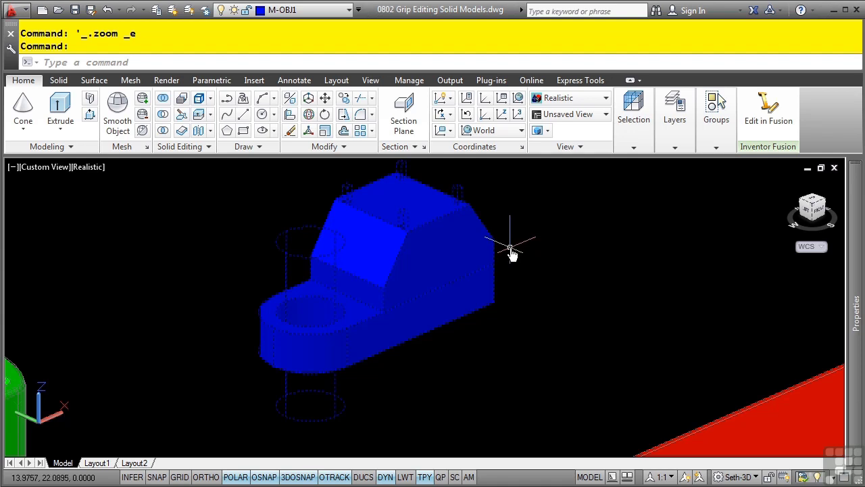
left_click(416, 240)
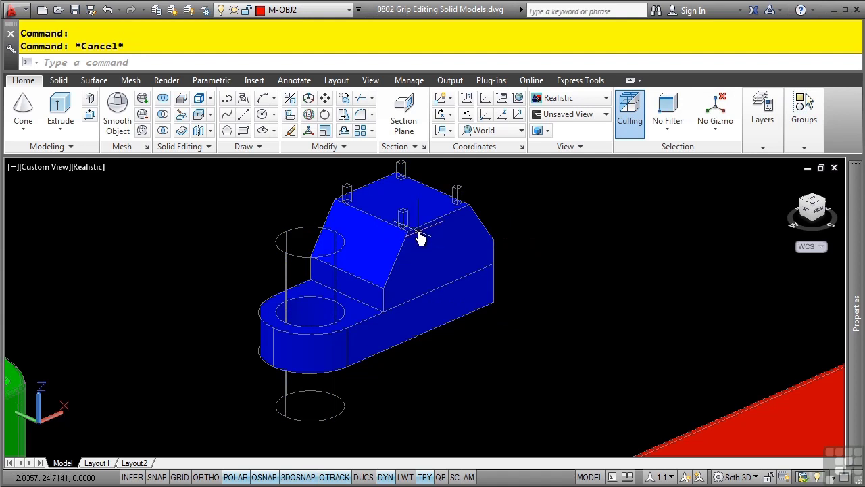
Step: Ctrl-select the bracket's upper block and start stretching one of its edge grips
key("ctrl")
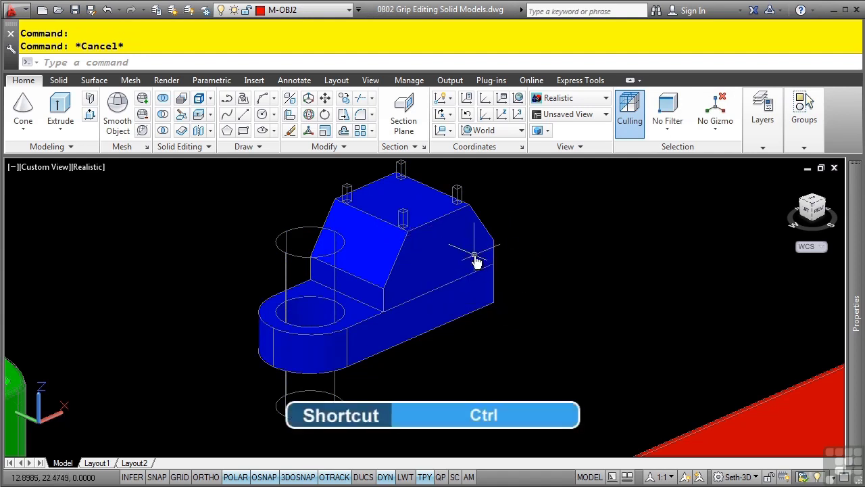
mouse_move(448, 252)
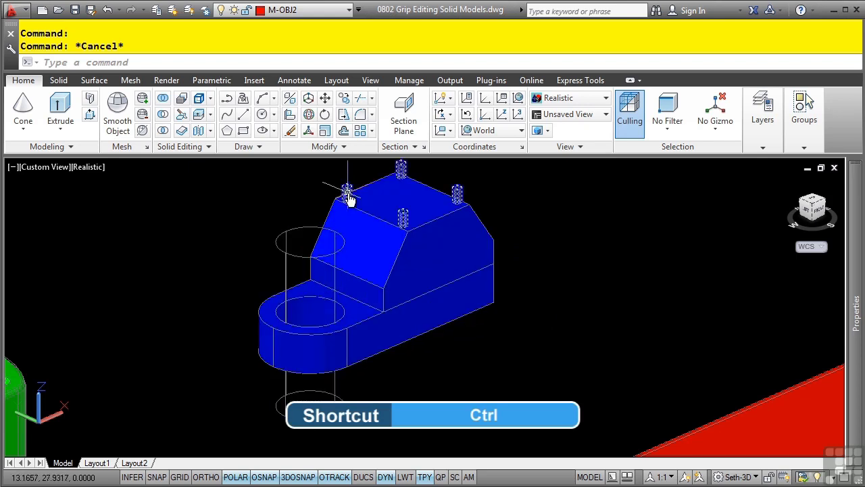
mouse_move(348, 197)
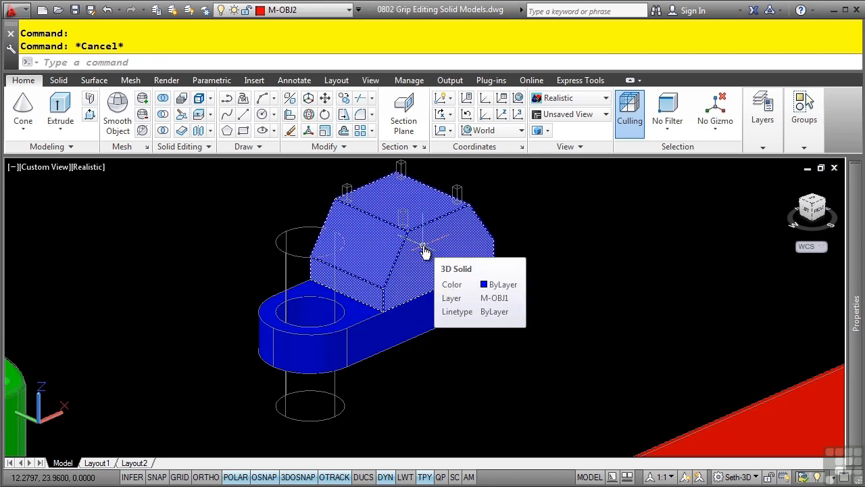
key("Escape")
left_click(476, 252)
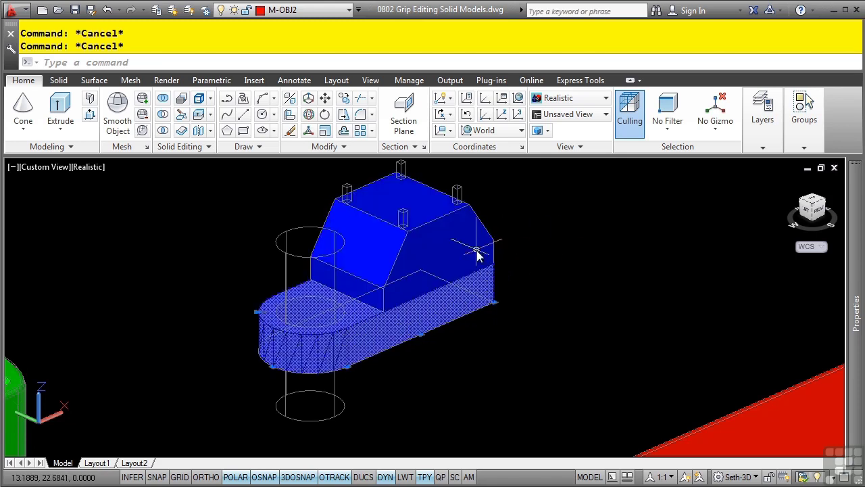
left_click(486, 245, "ctrl")
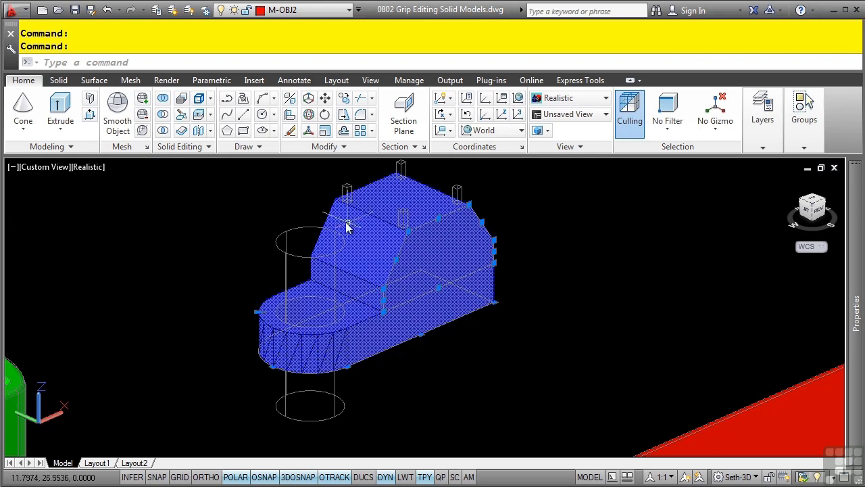
left_click(438, 219)
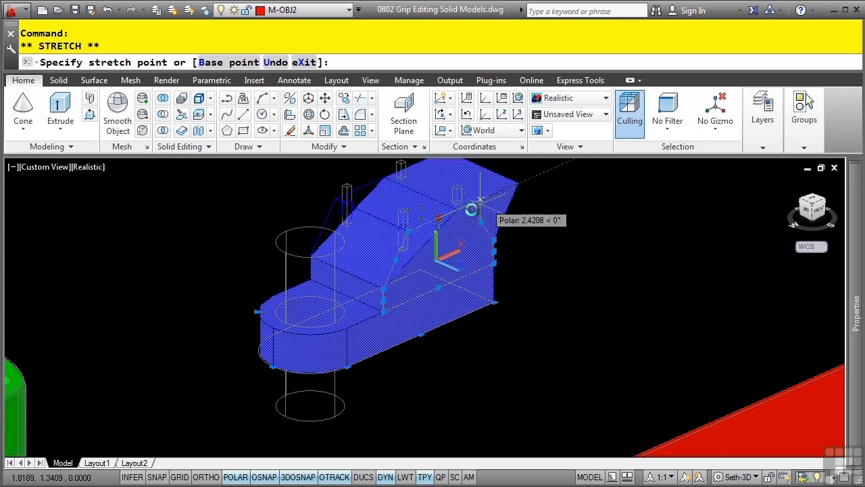
Step: Cycle the grip mode through Move, Rotate and Scale, then cancel, leaving the bracket unchanged
scroll(456, 212, "up", 3)
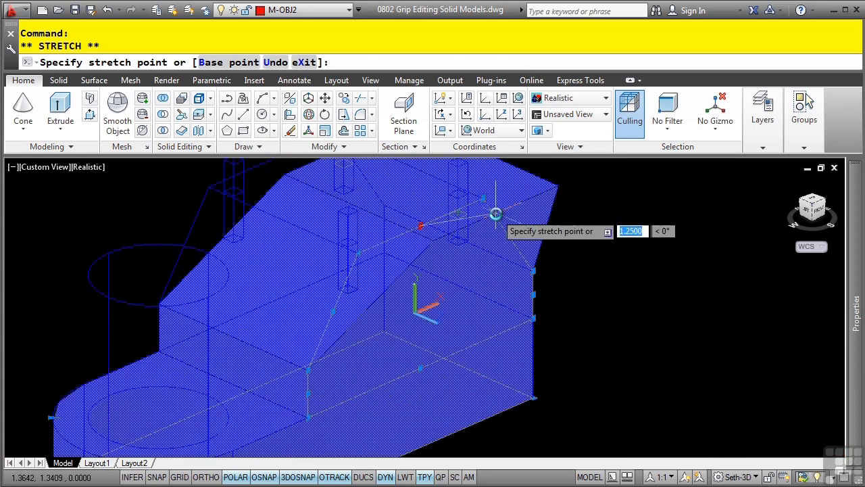
key("space")
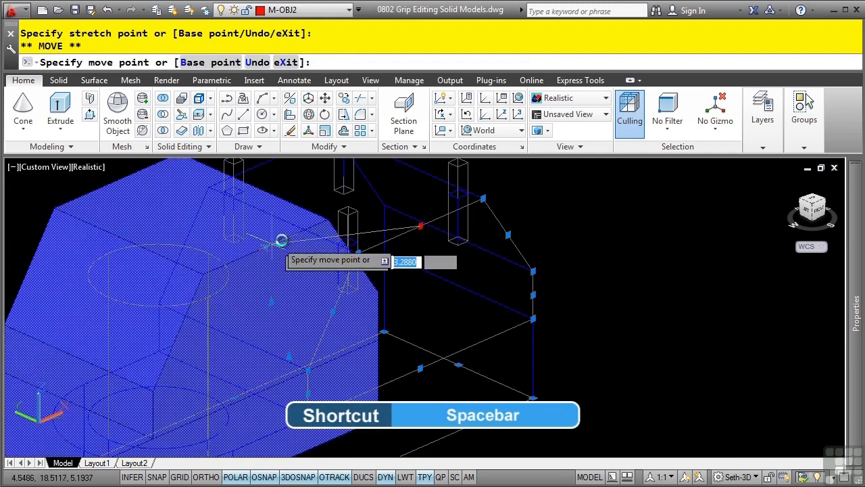
key("space")
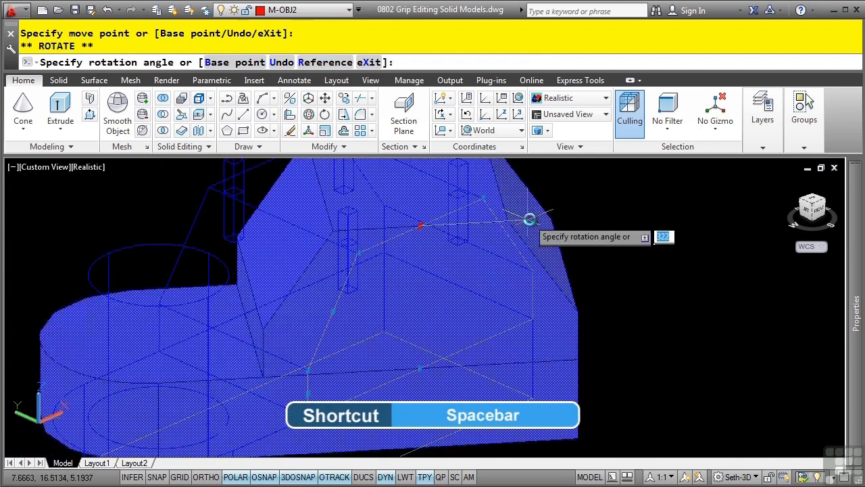
key("space")
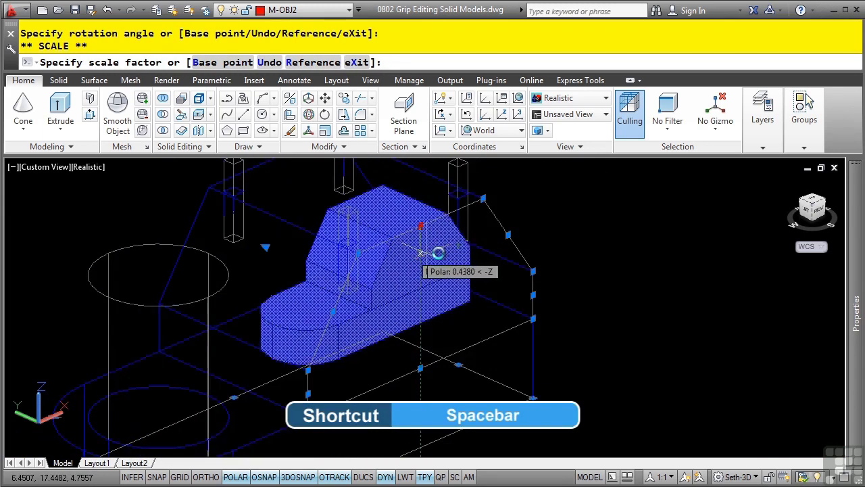
key("Escape")
key("Escape")
scroll(419, 338, "down", 4)
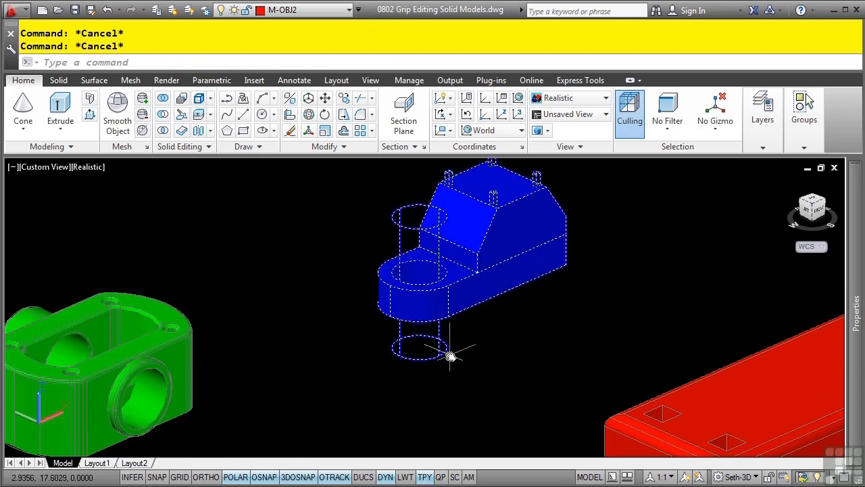
Step: Zoom in and select the cylinder passing through the blue bracket's round hole
left_click(438, 358)
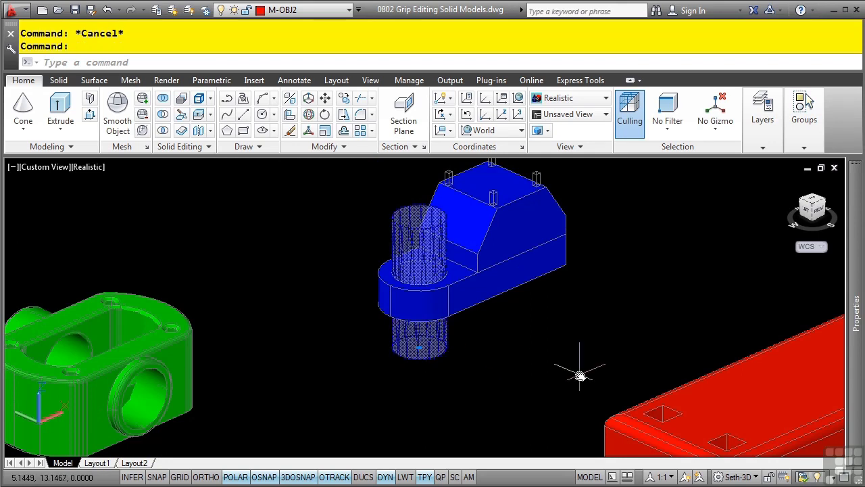
scroll(508, 363, "up", 2)
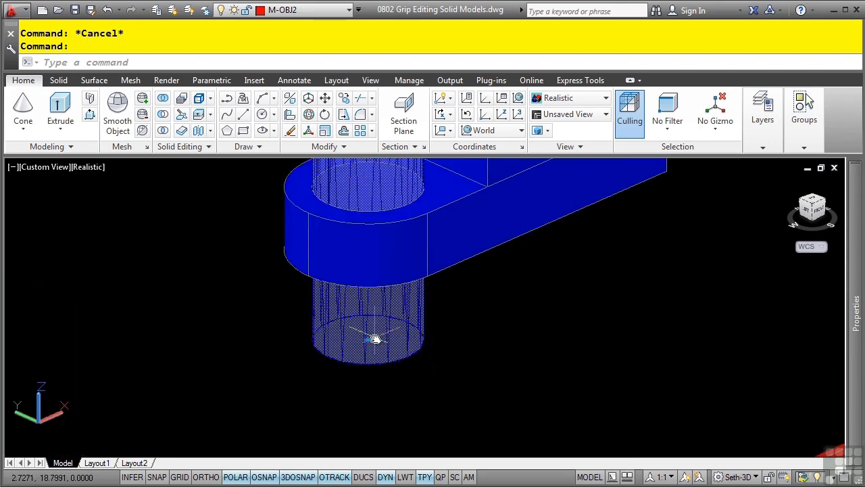
mouse_move(367, 338)
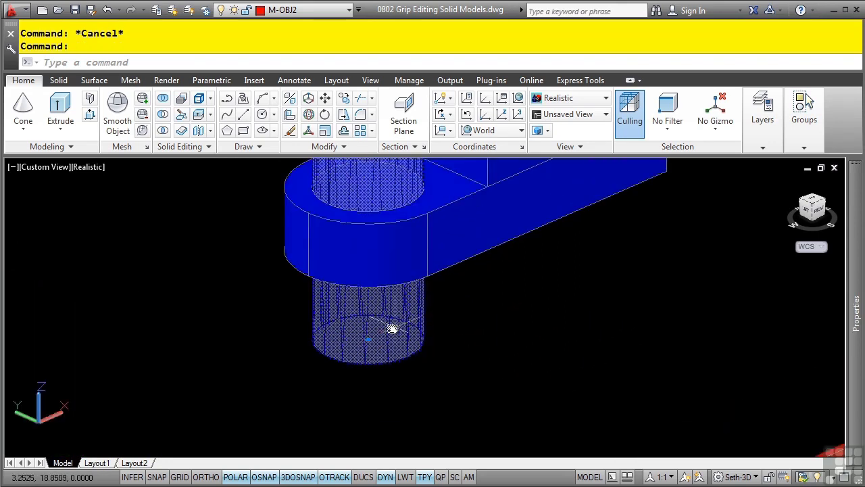
left_click(371, 333)
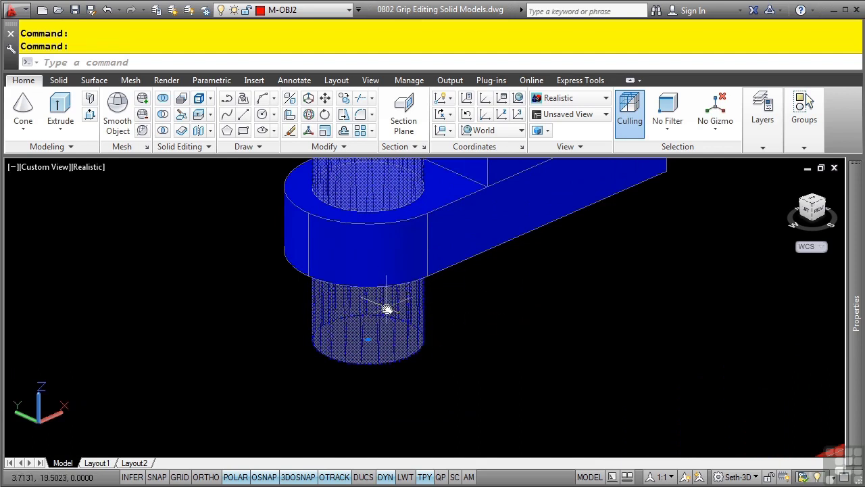
Step: Select the red arm's upright cylinder and set its Radius to 2 in Properties
middle_click(440, 332)
scroll(280, 332, "up", 5)
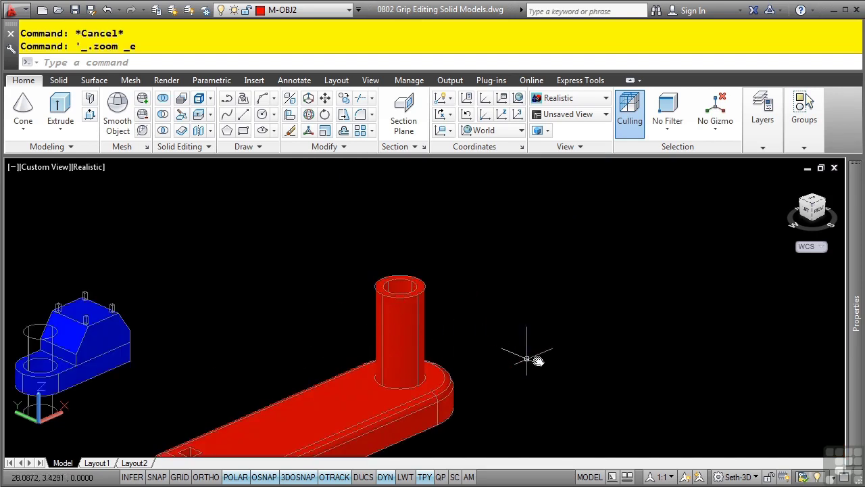
left_click(414, 327)
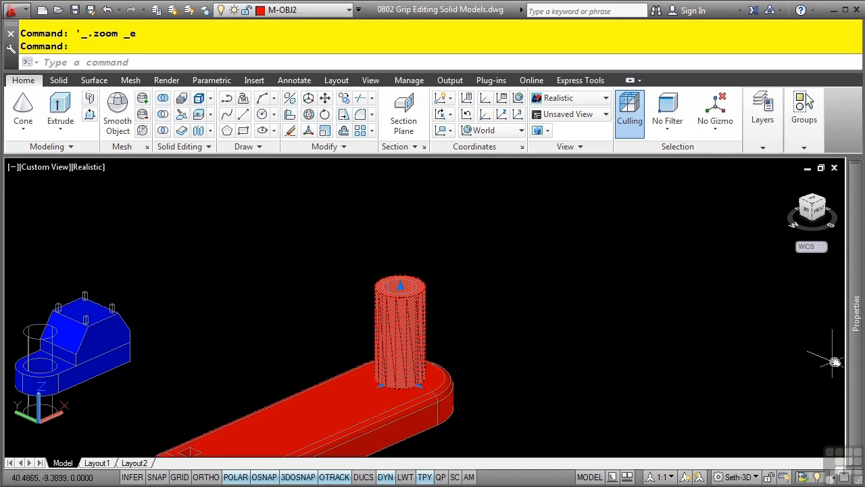
mouse_move(858, 367)
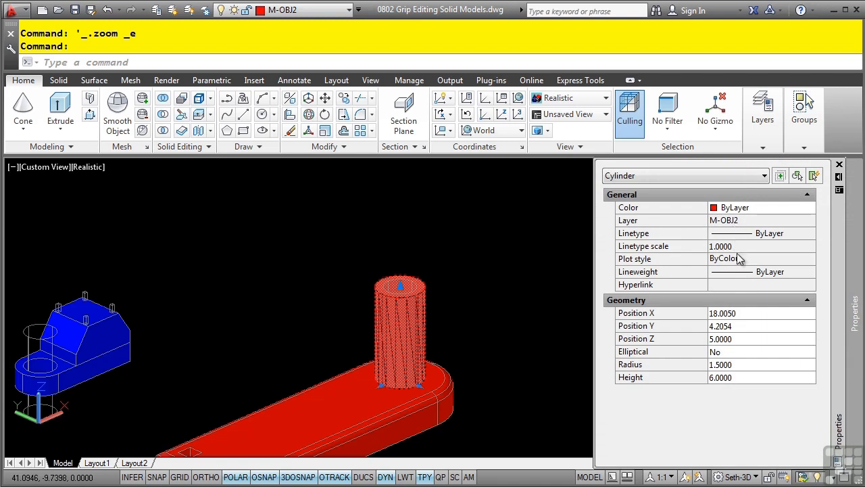
left_click(739, 365)
type("1.5")
key("Tab")
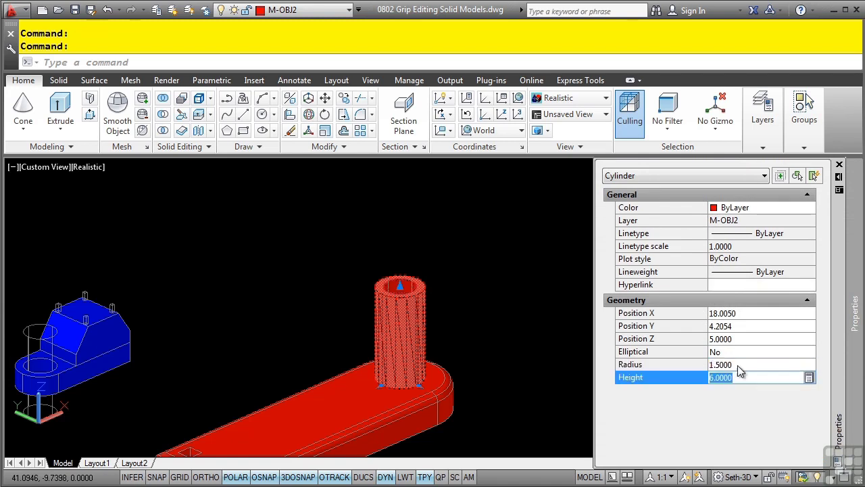
left_click(738, 365)
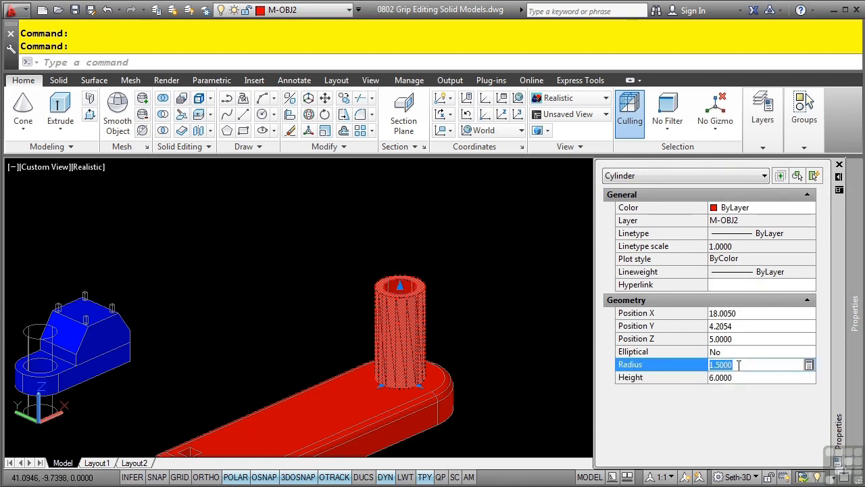
type("2")
key("Tab")
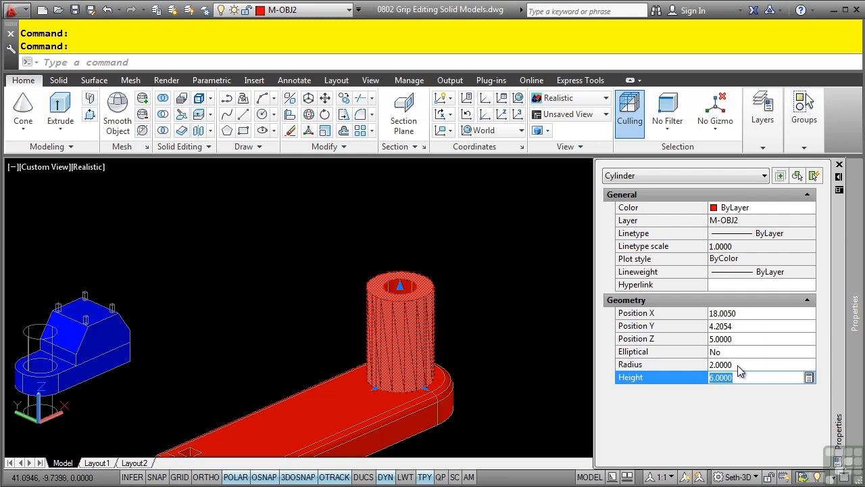
key("Escape")
key("Escape")
key("ctrl+1")
scroll(503, 264, "up", 5)
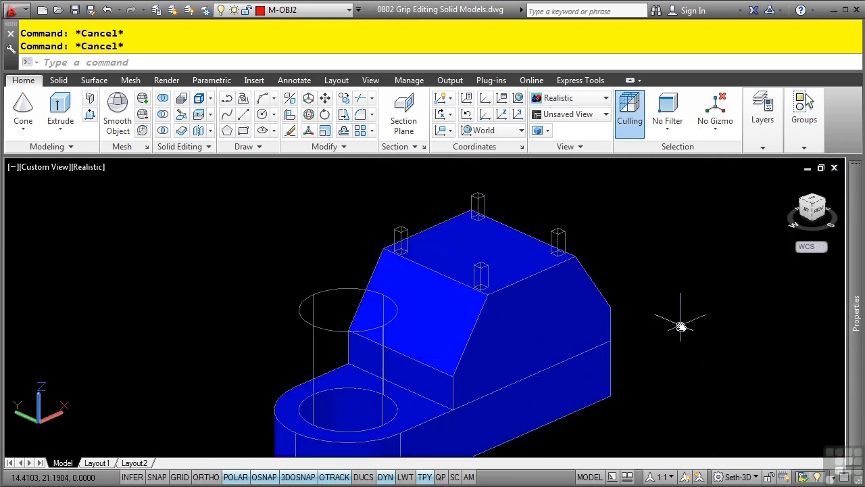
Step: Zoom and pan the view to centre the flat green notched block
scroll(505, 383, "down", 4)
scroll(505, 383, "down", 2)
middle_click_drag(453, 367, 405, 340)
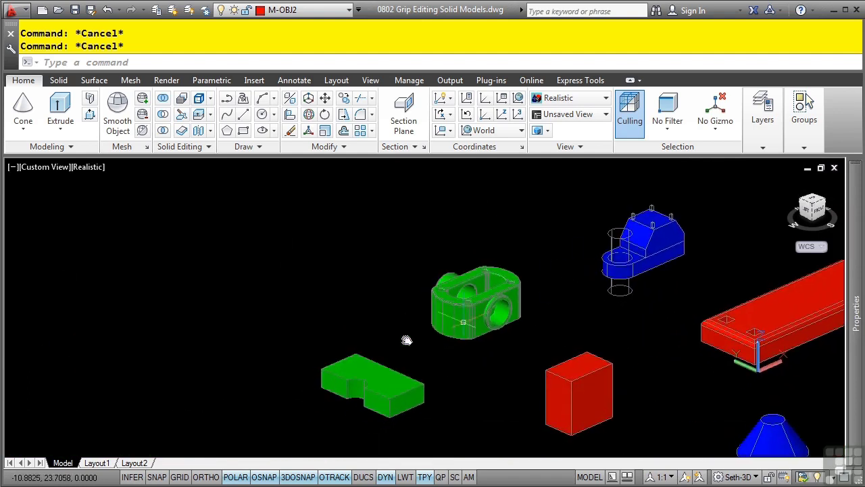
scroll(367, 373, "up", 5)
middle_click_drag(370, 373, 427, 322)
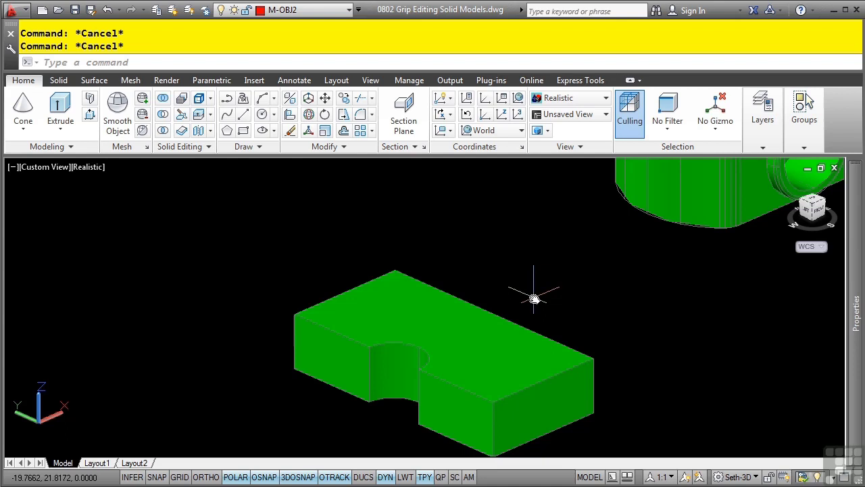
middle_click_drag(579, 318, 558, 251)
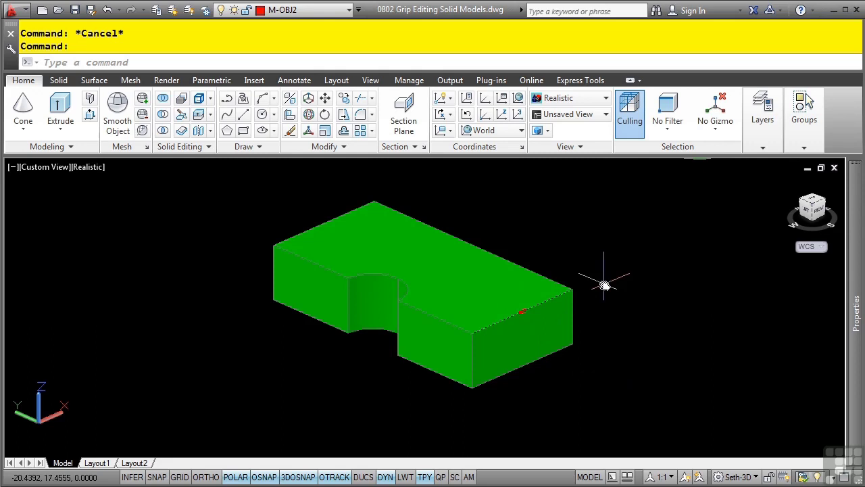
Step: Stretch the first long top edge of the green block inward by 1 unit
left_click(520, 315)
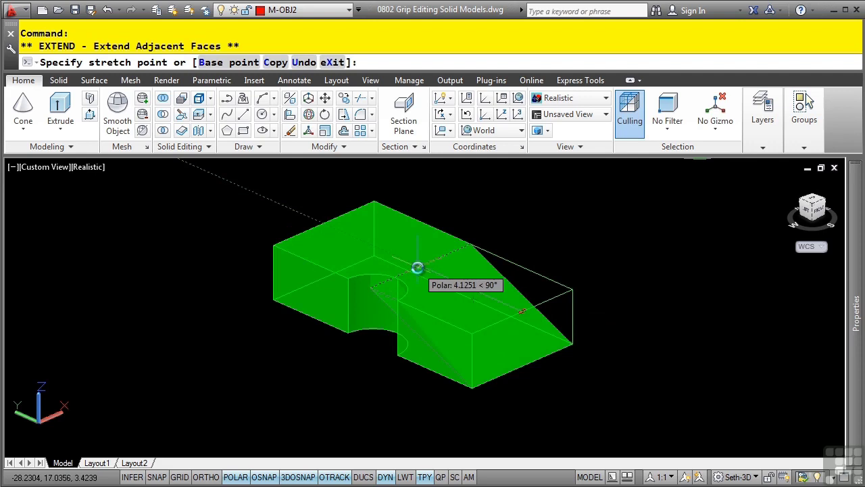
type("1")
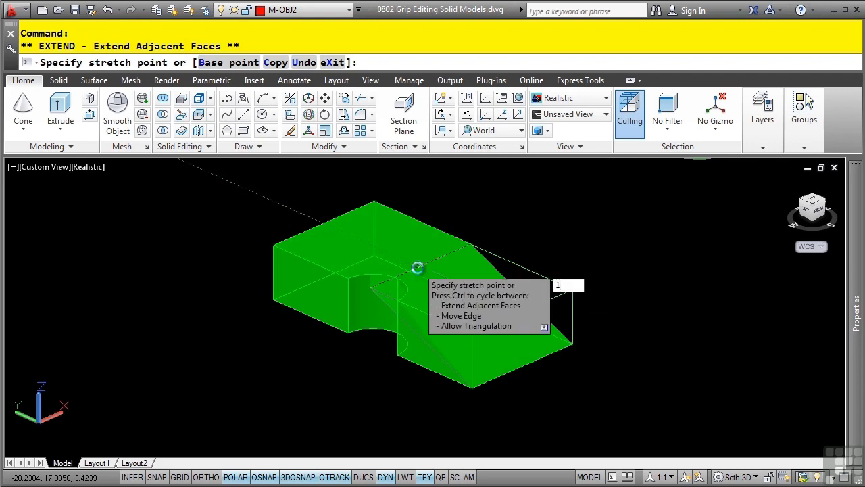
key("Return")
middle_click_drag(381, 365, 446, 344, "shift")
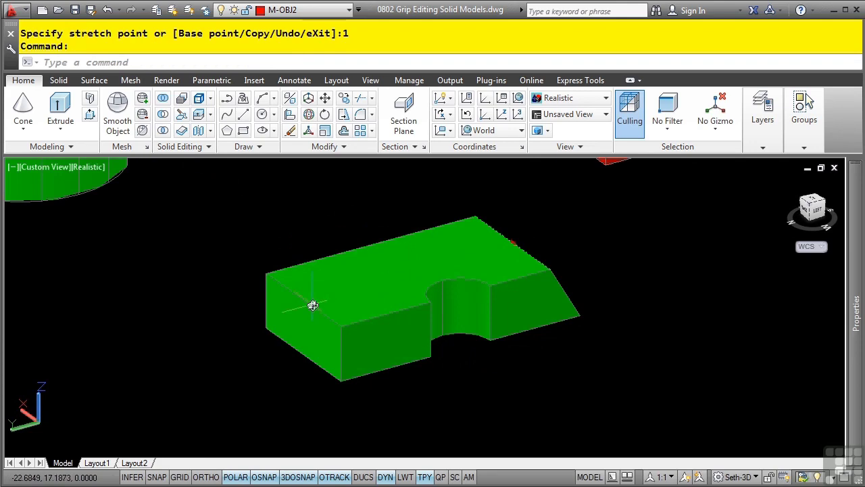
key("Escape")
key("Escape")
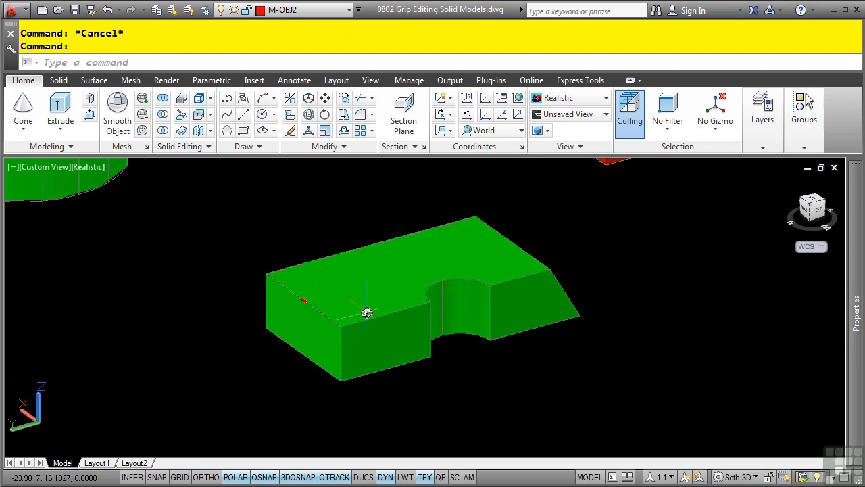
Step: Stretch the opposite top edge inward by 1 unit as well
left_click(303, 301)
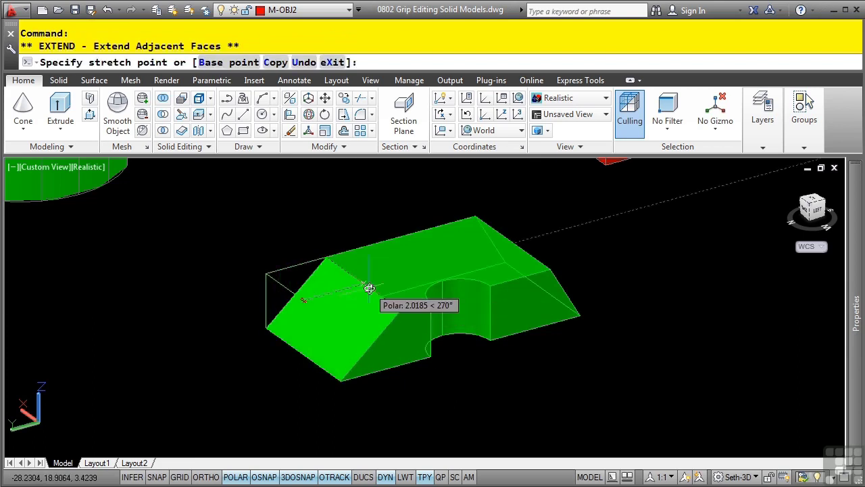
type("1")
key("Return")
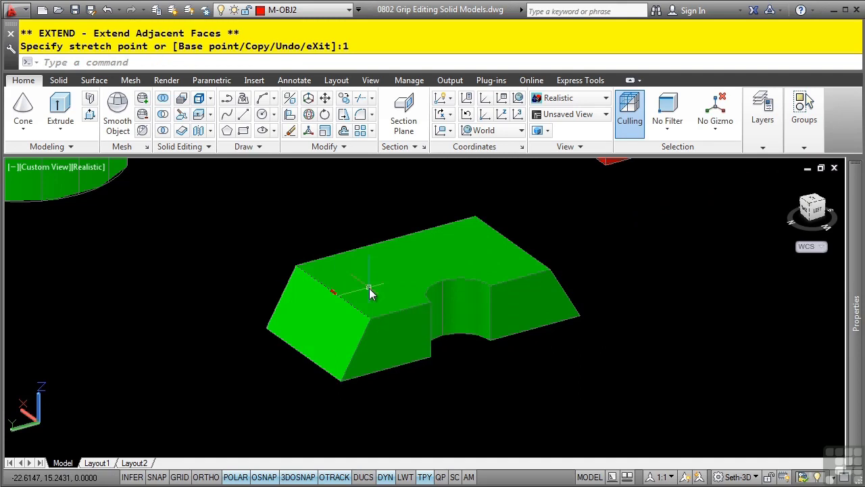
key("Escape")
key("Escape")
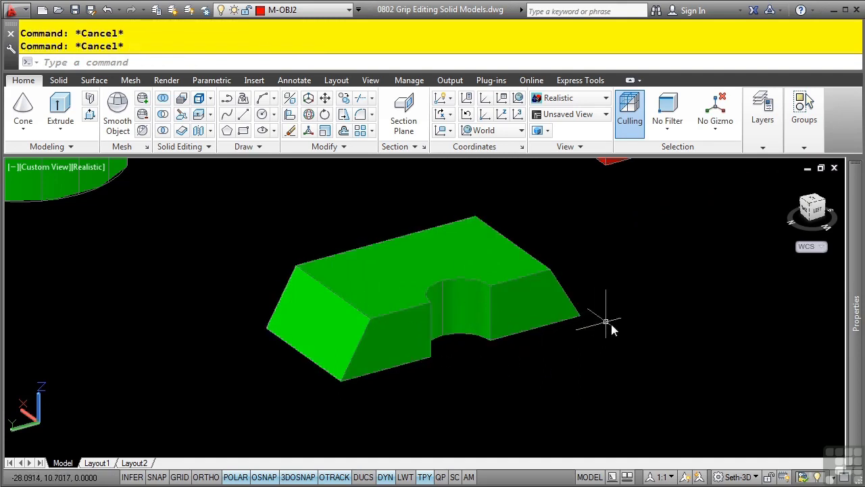
Step: Stretch the semicircular notch face of the green block by 0.1 with its grip
left_click(482, 309, "ctrl")
middle_click_drag(478, 327, 477, 365, "shift")
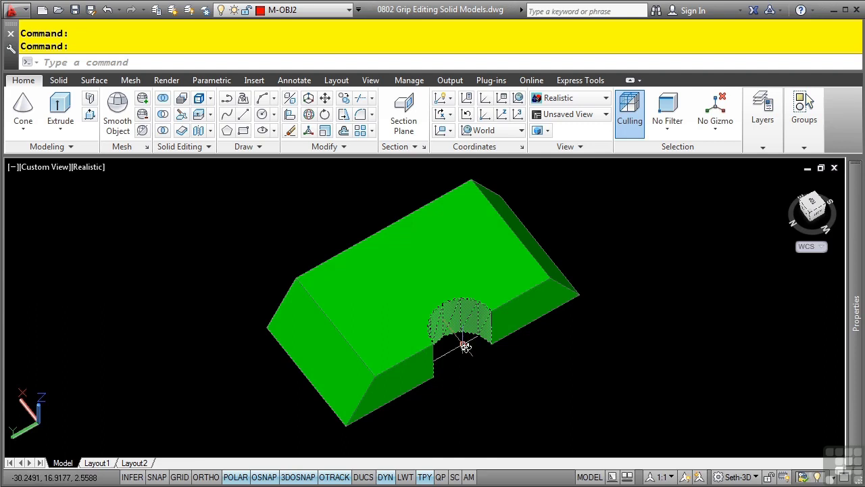
left_click(465, 342, "ctrl")
left_click(463, 344)
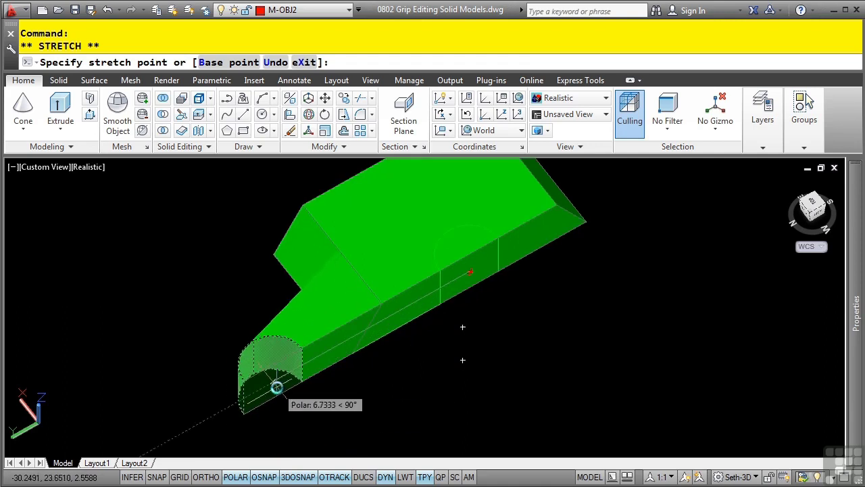
type(".1")
key("Return")
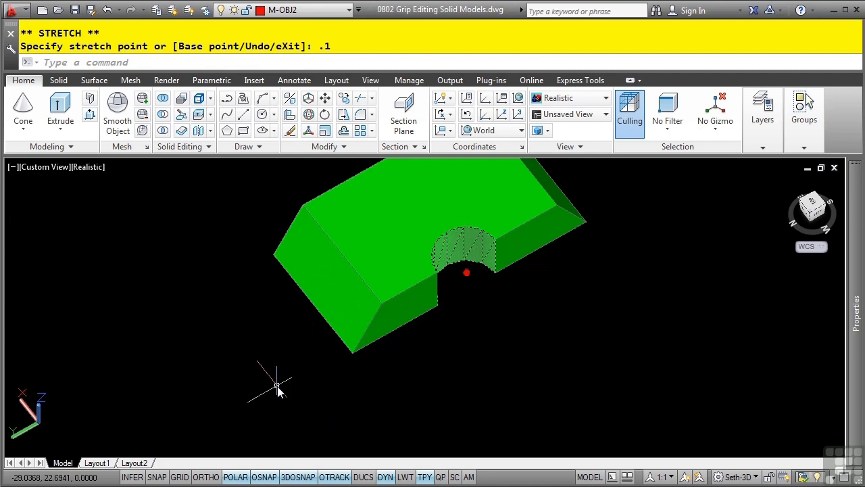
key("Escape")
key("Escape")
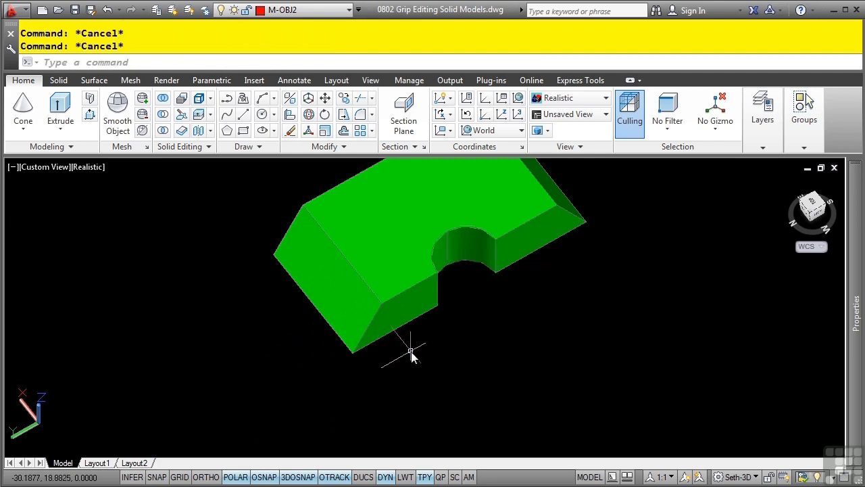
Step: Move the green block's top corner vertex by 1 unit using Move Vertex
middle_click_drag(411, 351, 398, 300, "shift")
scroll(398, 299, "up", 5)
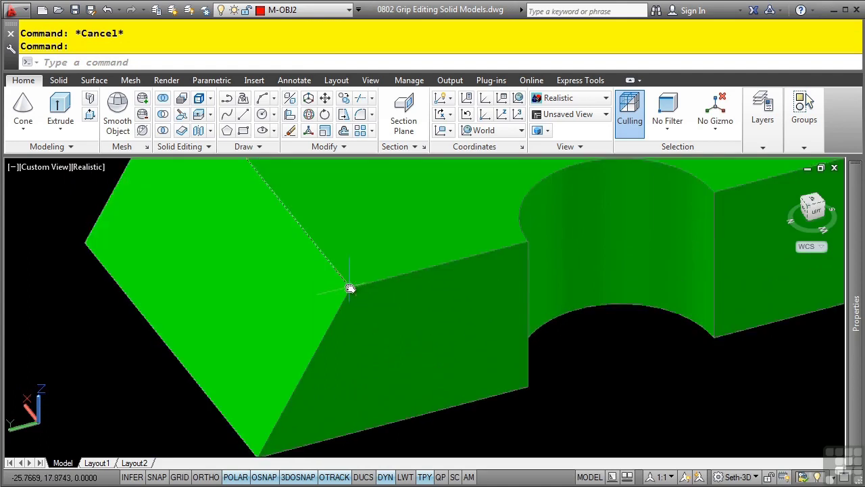
left_click(350, 290, "ctrl")
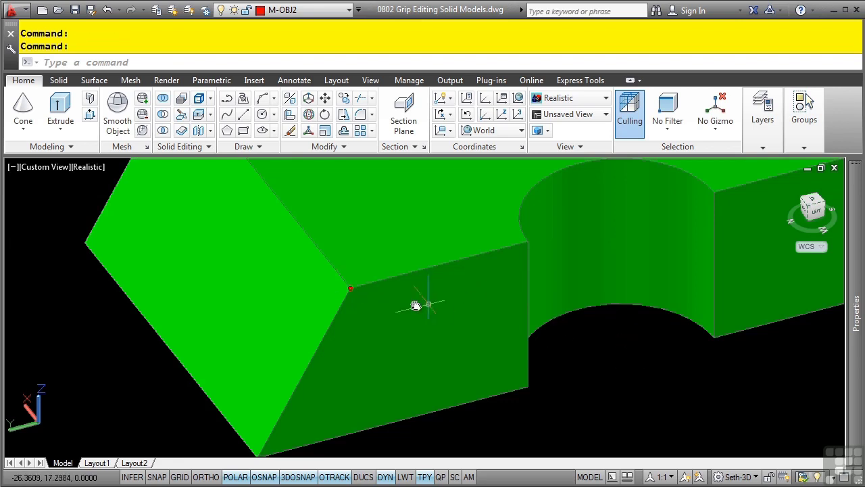
mouse_move(351, 290)
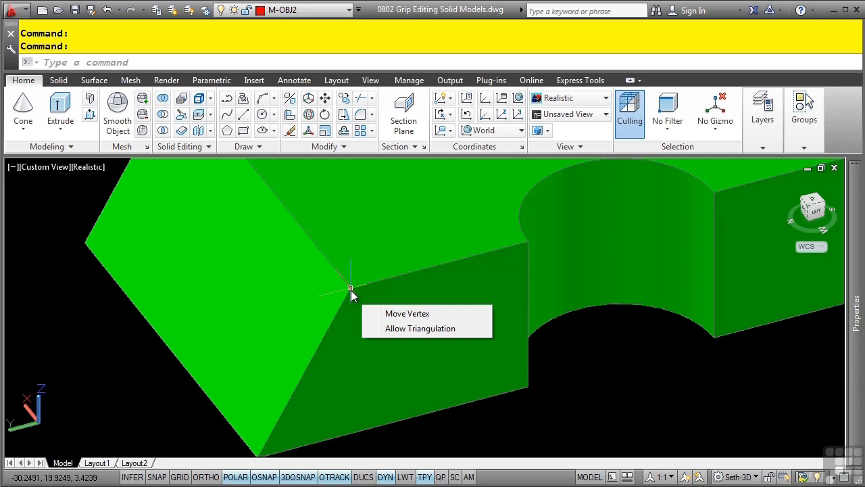
left_click(407, 313)
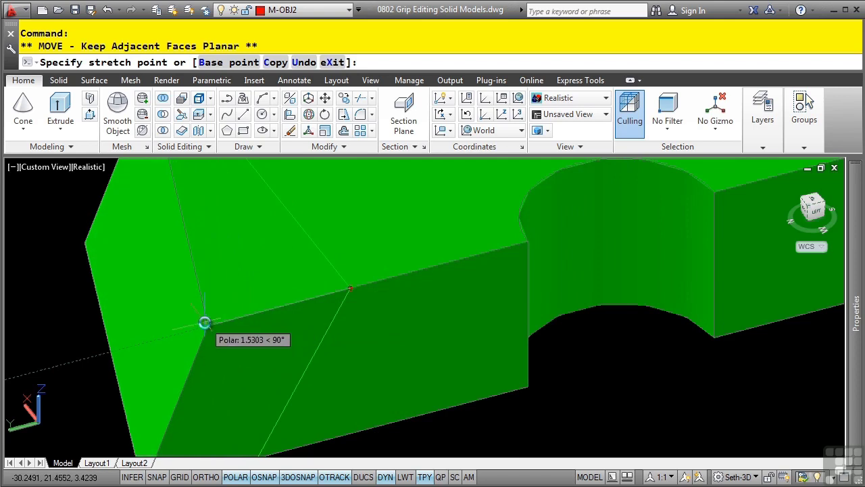
type("1")
key("Return")
scroll(331, 334, "down", 2)
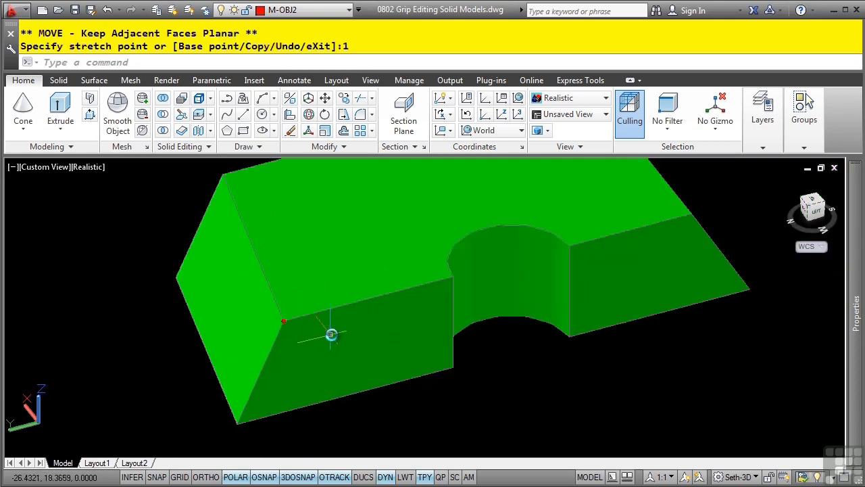
key("Escape")
key("Escape")
Step: Cancel a face extension beside the edge and zoom to fit all solids
scroll(311, 284, "up", 2)
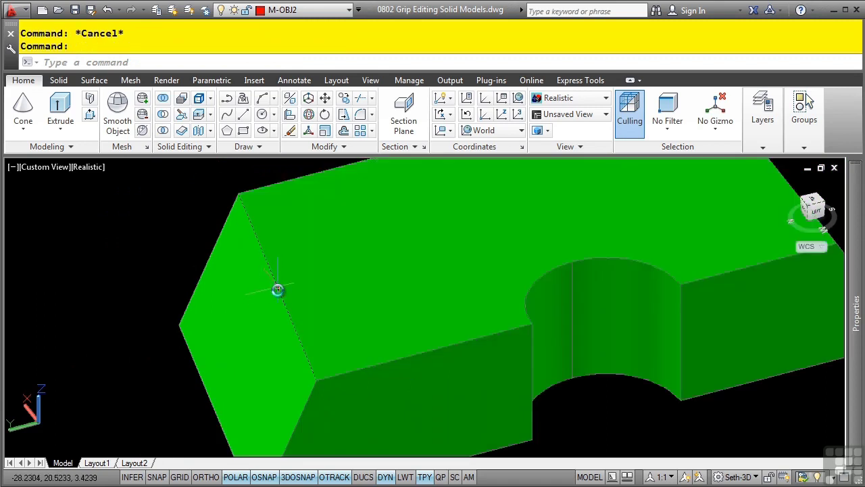
mouse_move(278, 291)
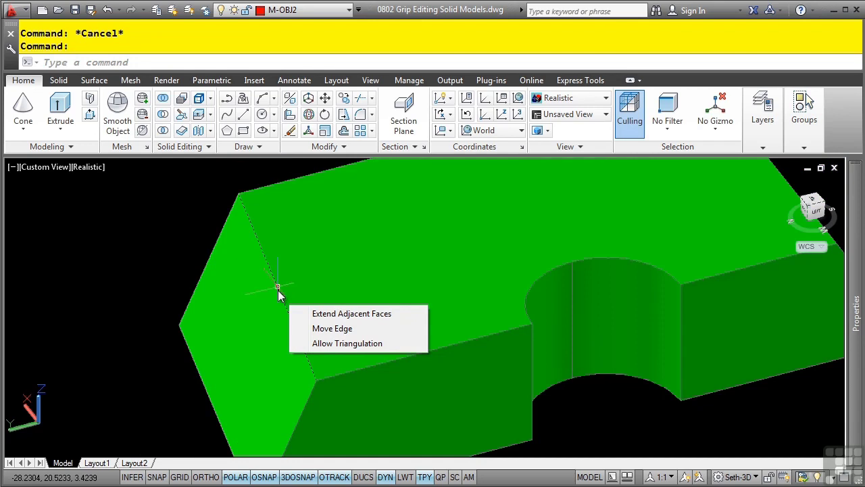
left_click(318, 313)
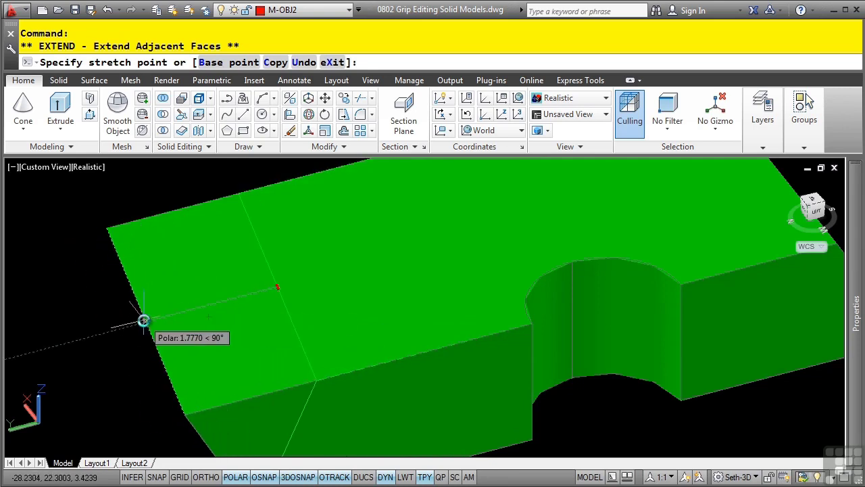
key("Escape")
middle_click(304, 361)
middle_click(305, 361)
Step: Zoom in on the green housing and pan it so its bore is visible
scroll(286, 304, "up", 4)
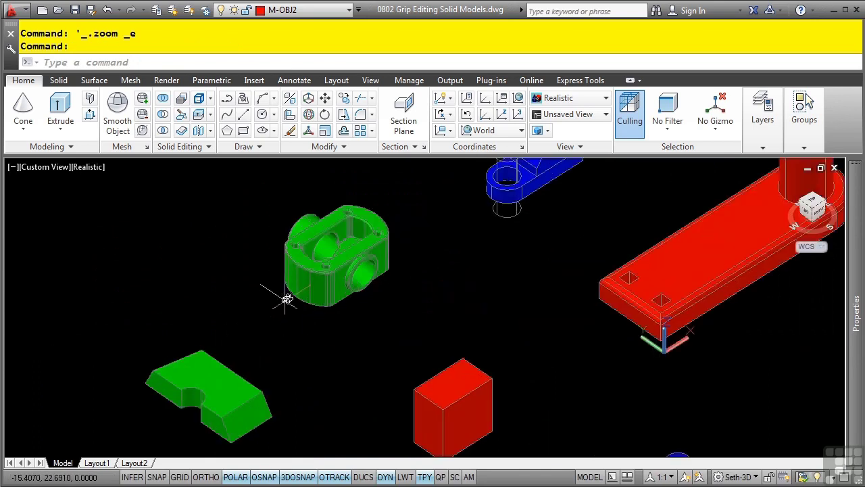
scroll(286, 299, "up", 5)
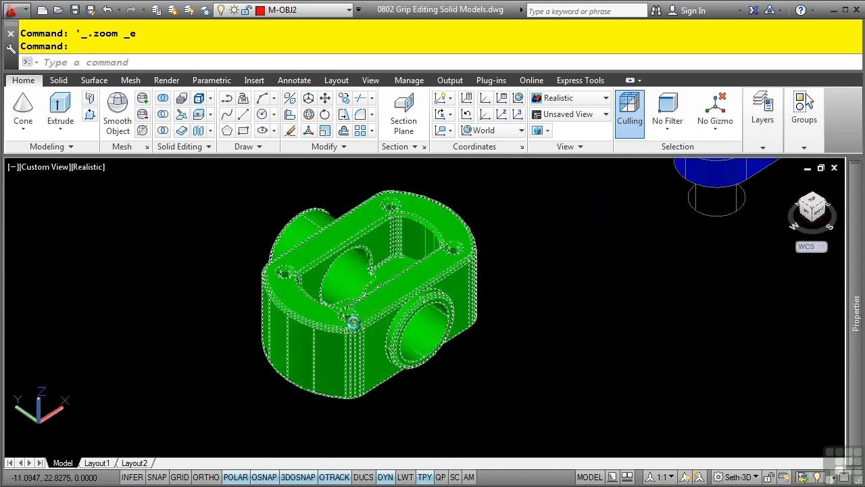
left_click(419, 285)
mouse_move(859, 318)
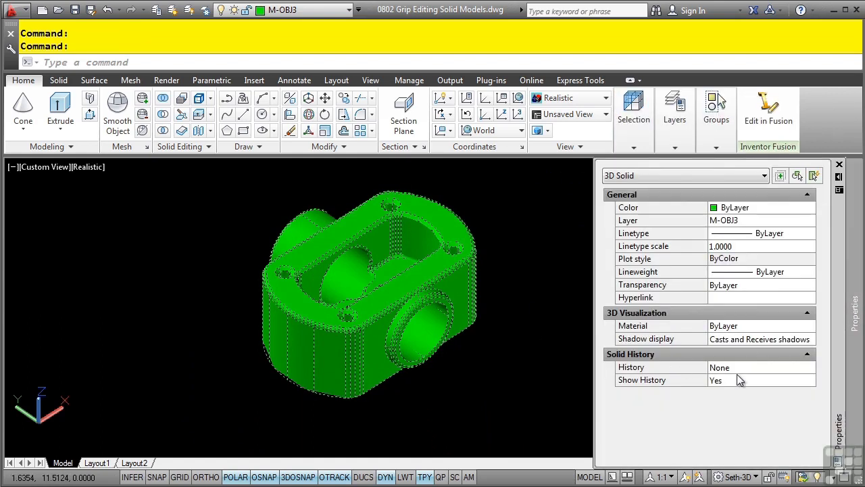
key("Escape")
key("Escape")
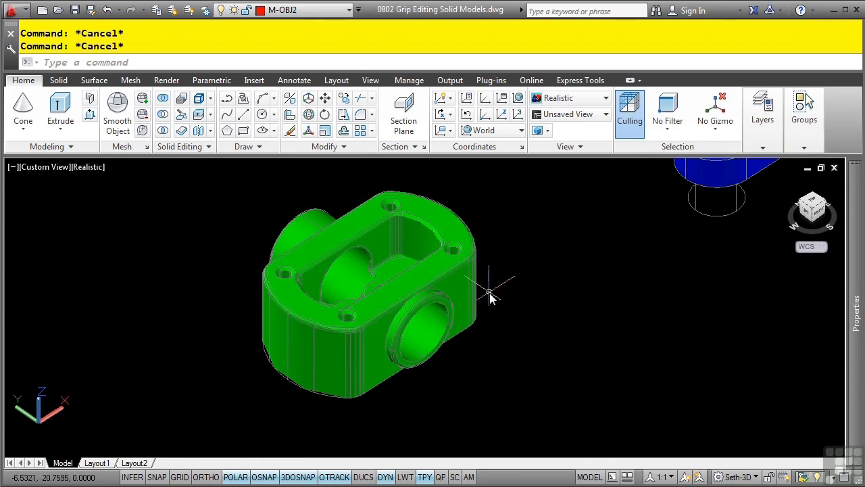
scroll(479, 292, "up", 2)
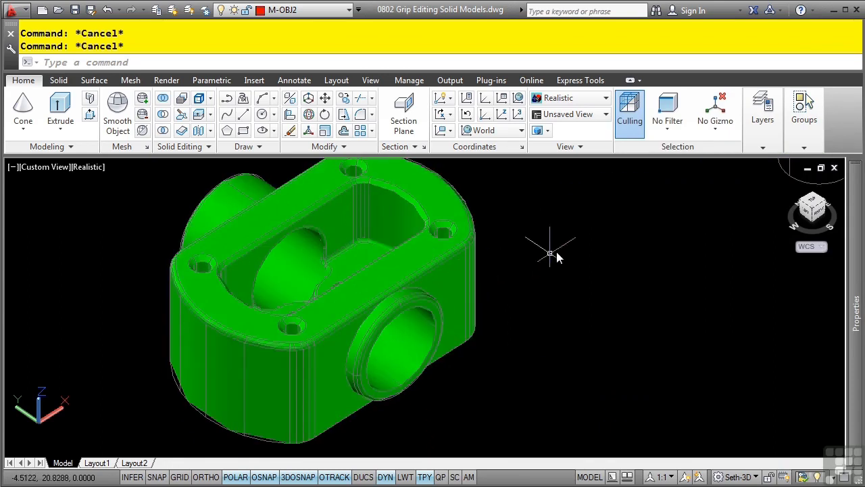
middle_click_drag(562, 253, 442, 230)
middle_click_drag(446, 273, 515, 246)
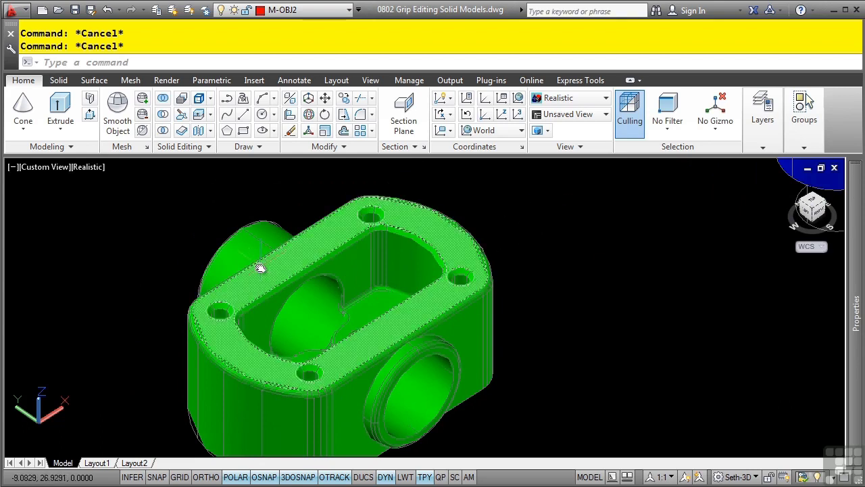
Step: Stretch the bore's cylindrical face by 0.1, then pan toward the blue and red parts
left_click(402, 403, "ctrl")
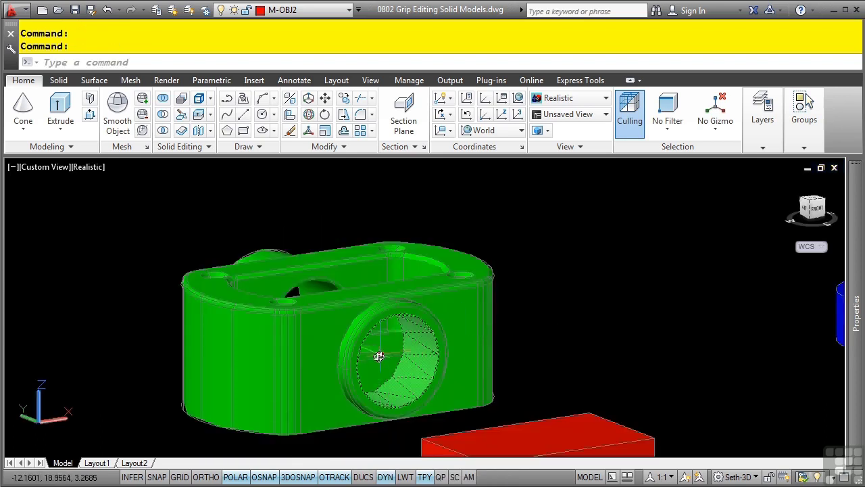
left_click(382, 355)
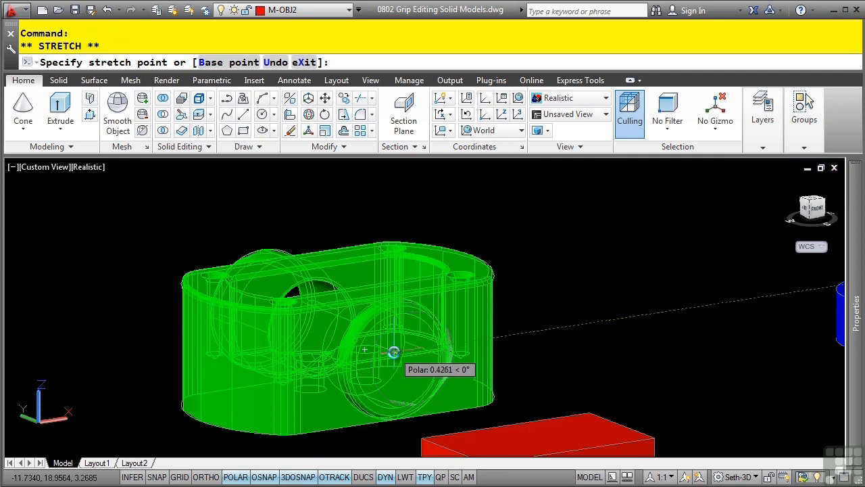
type(".1")
key("Return")
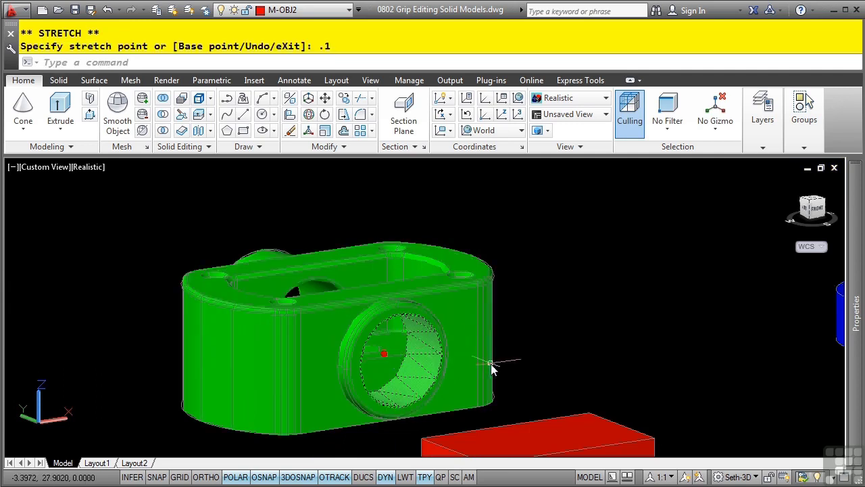
key("Escape")
key("Escape")
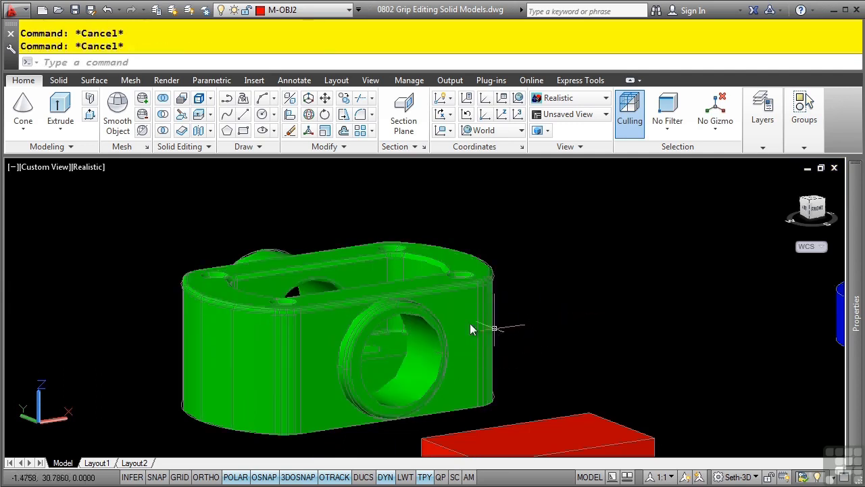
middle_click_drag(469, 329, 465, 346)
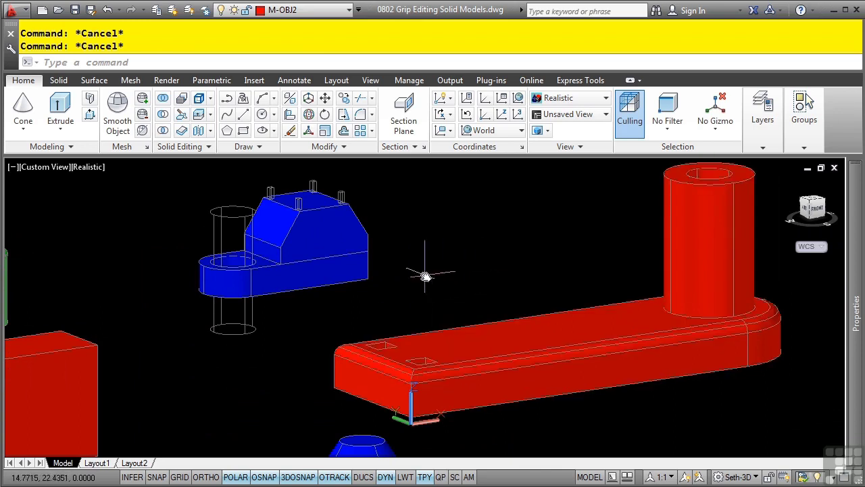
Step: Set the red arm's fillet Radius to 0.75 in Properties
left_click(368, 352)
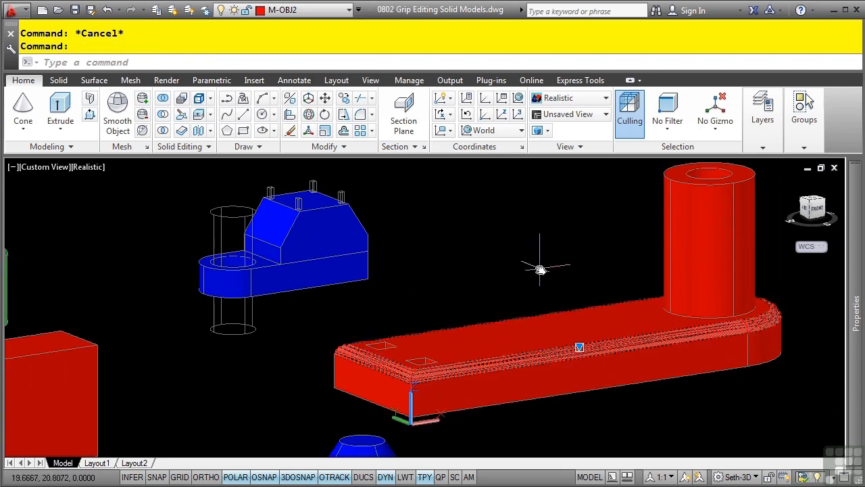
mouse_move(855, 297)
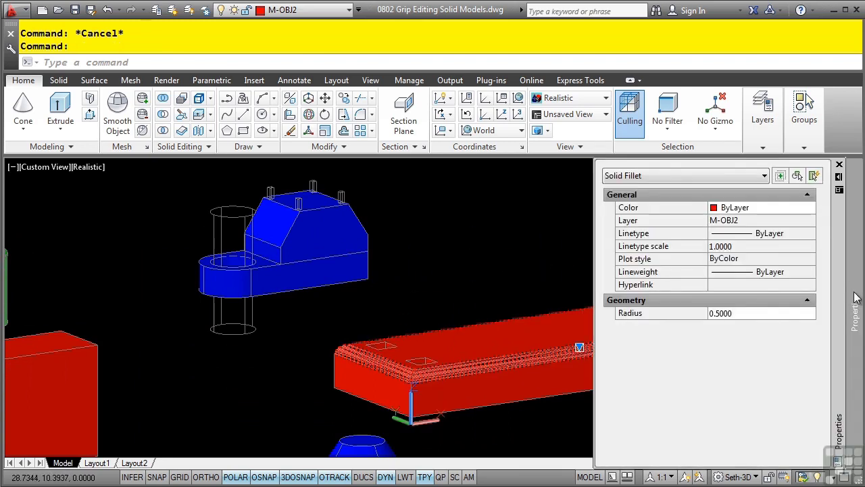
left_click(738, 313)
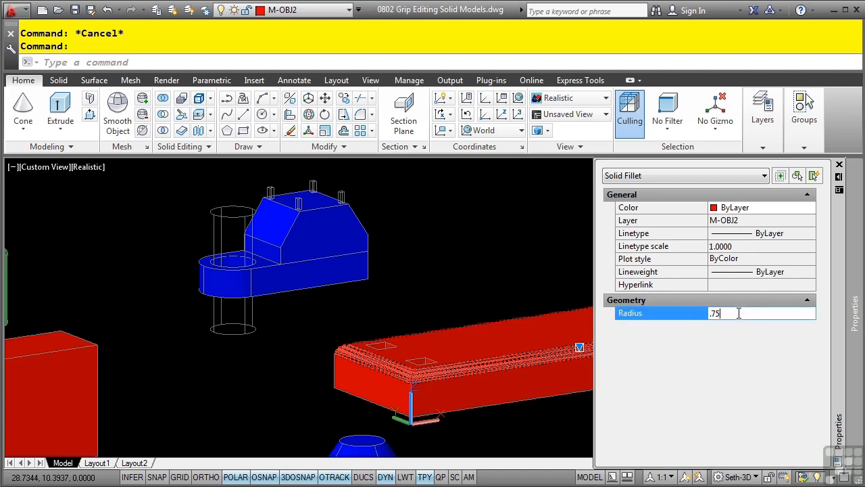
key("Return")
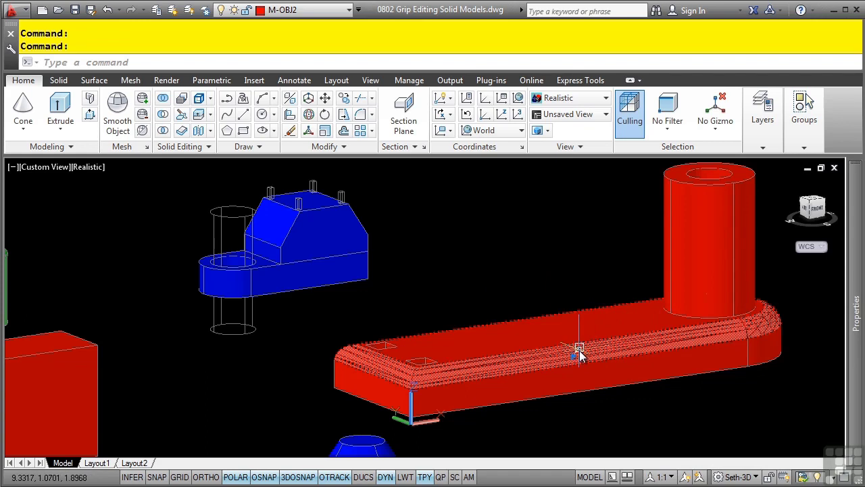
Step: Resize the fillet to radius 1 with its radius grip
left_click(578, 351)
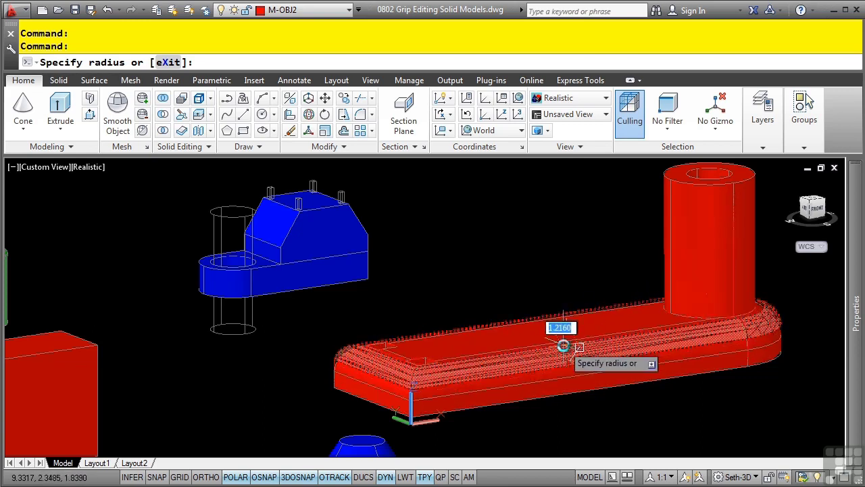
type("1")
key("Return")
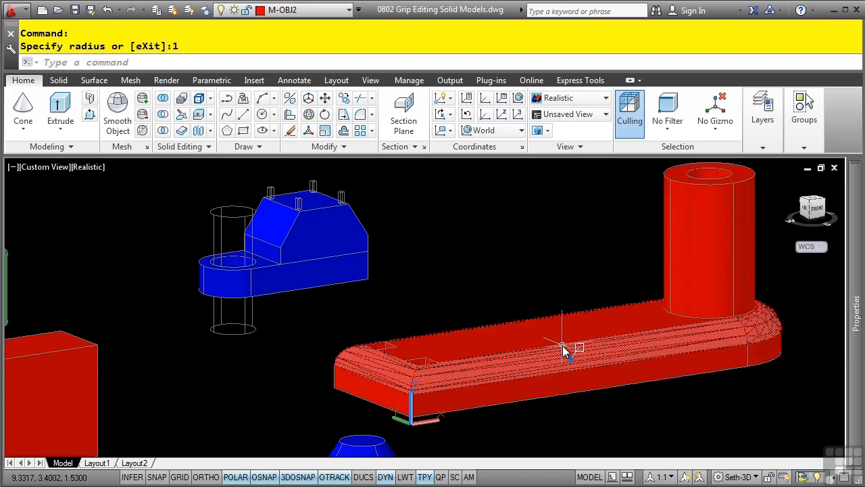
key("Escape")
key("Escape")
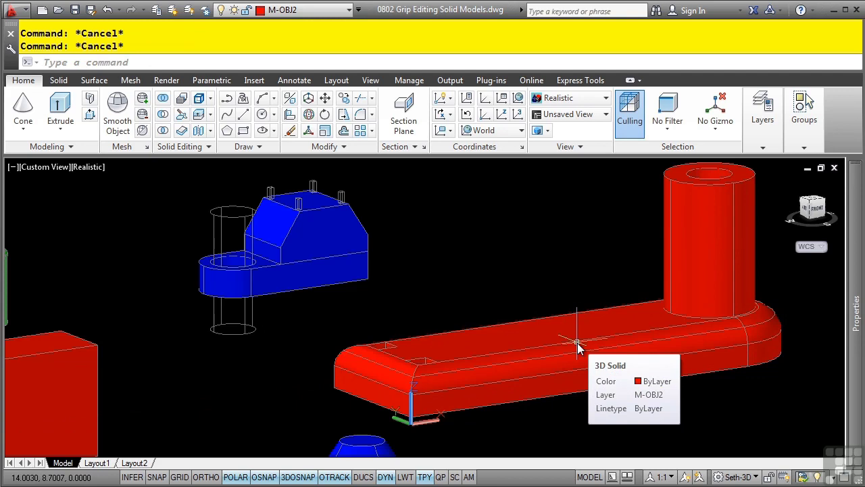